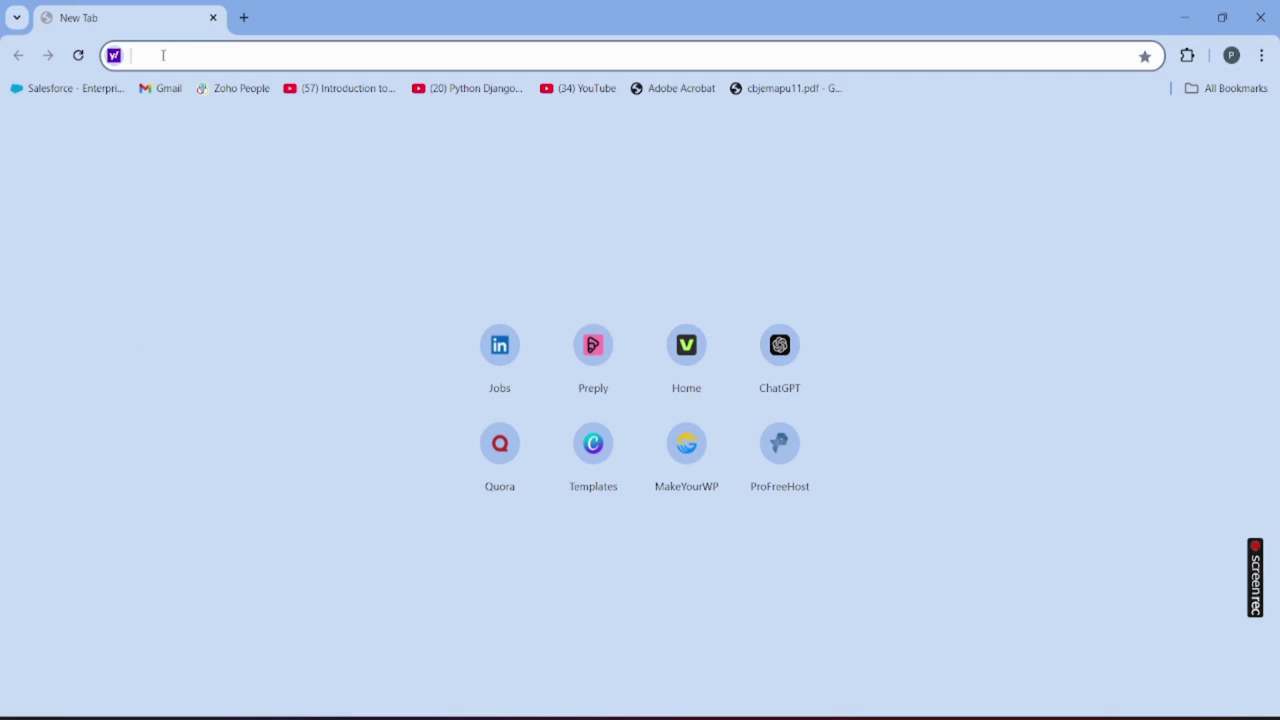
- Search Yahoo for 'mongodb download' using the address-bar suggestion
type("mond")
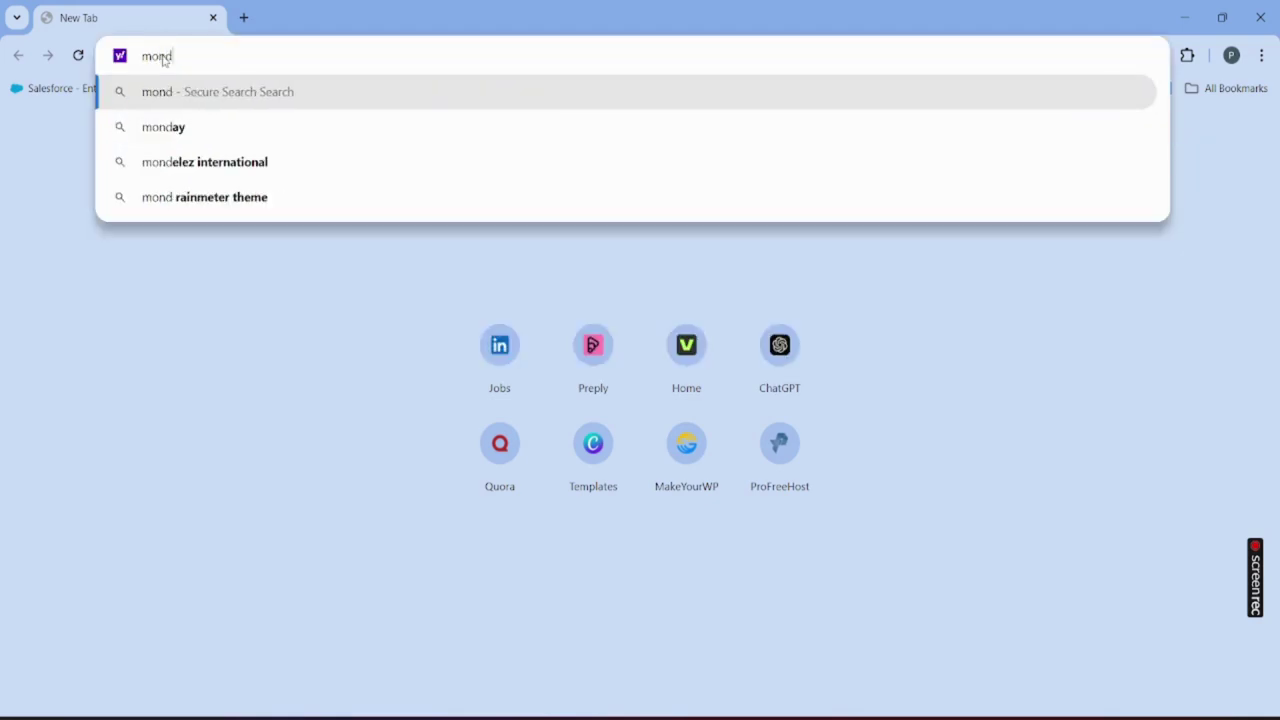
key("BackSpace")
type("go")
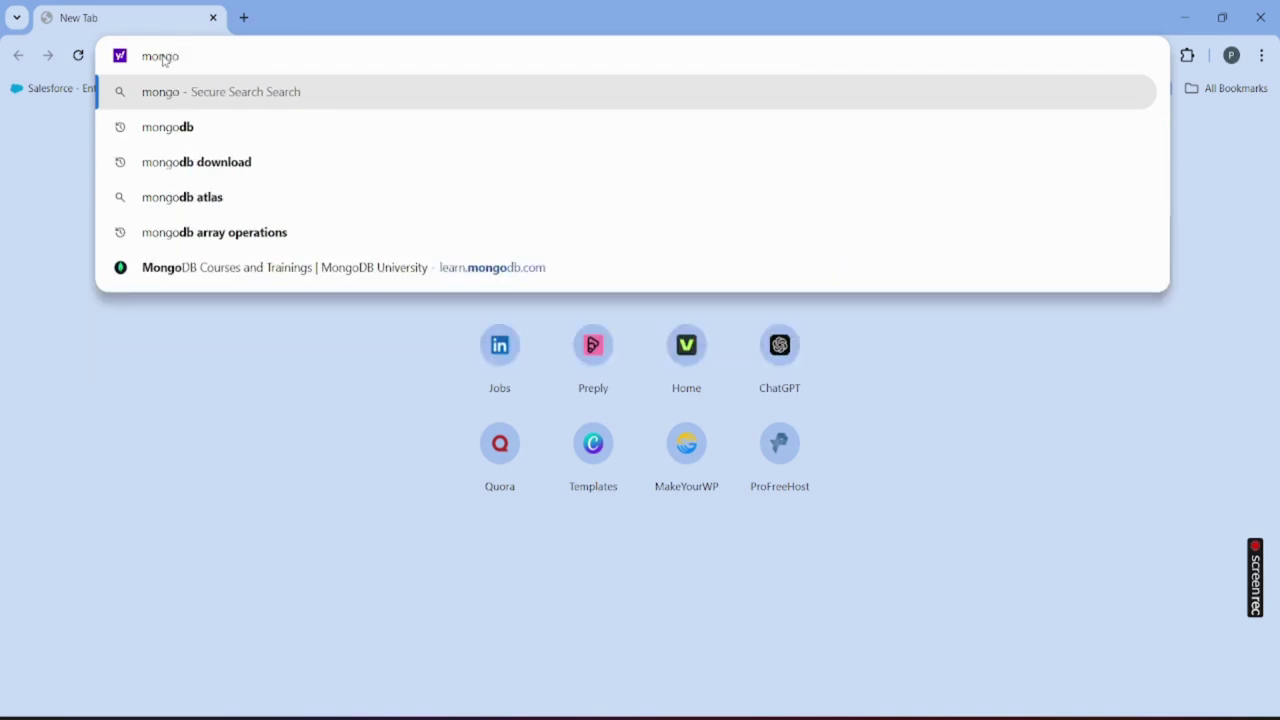
type("db")
key("Down")
key("Return")
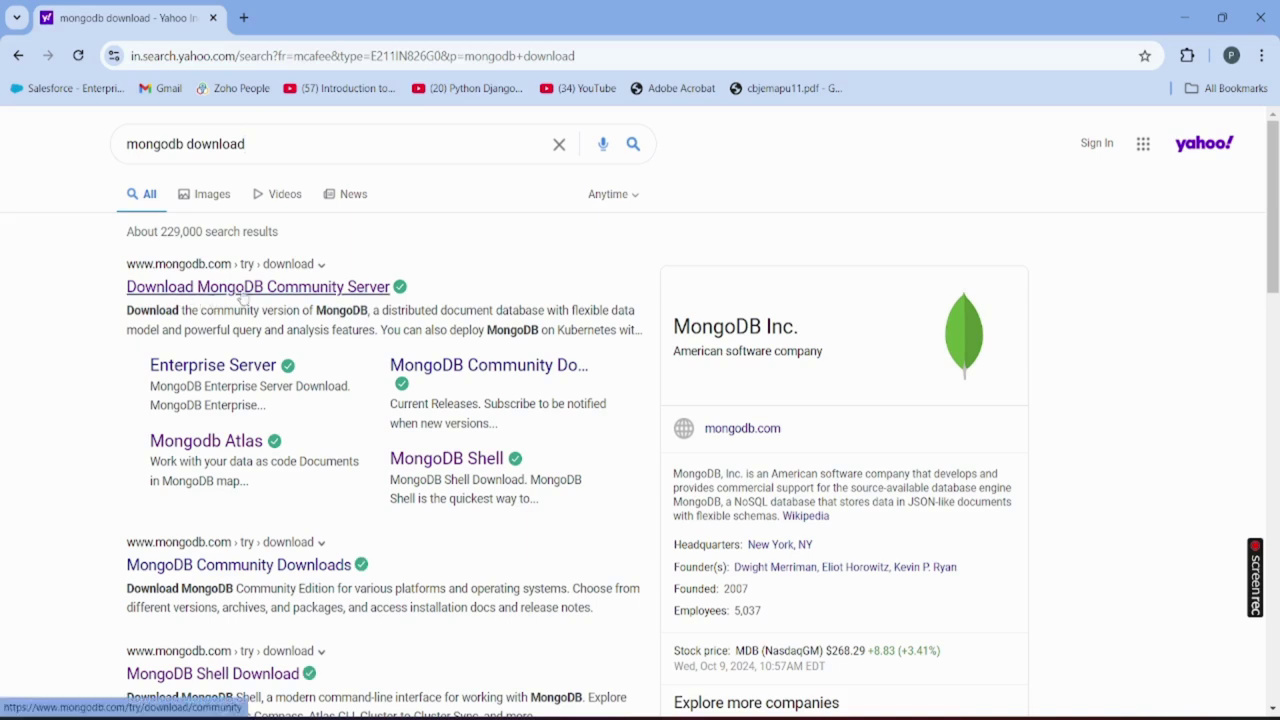
- Download the 713 MB MongoDB Community Server 8.0.0 Windows x64 msi and confirm it's Done
left_click(318, 288)
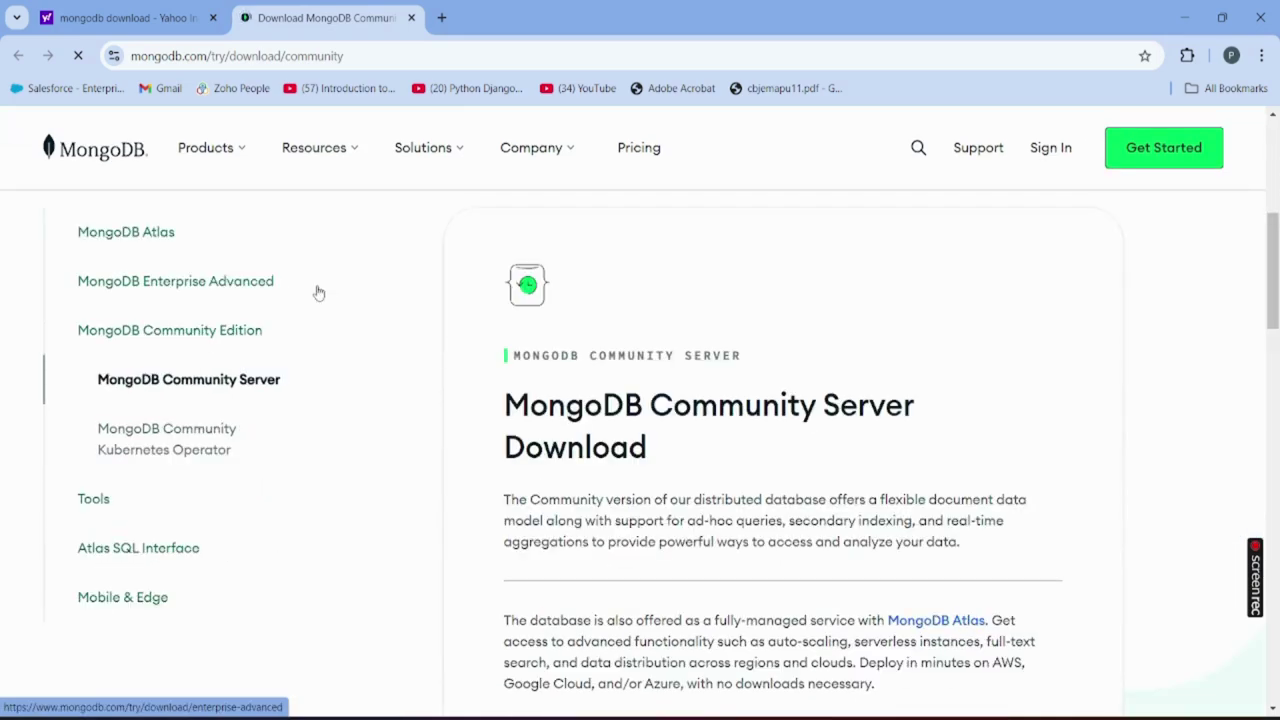
scroll(613, 364, "down", 4)
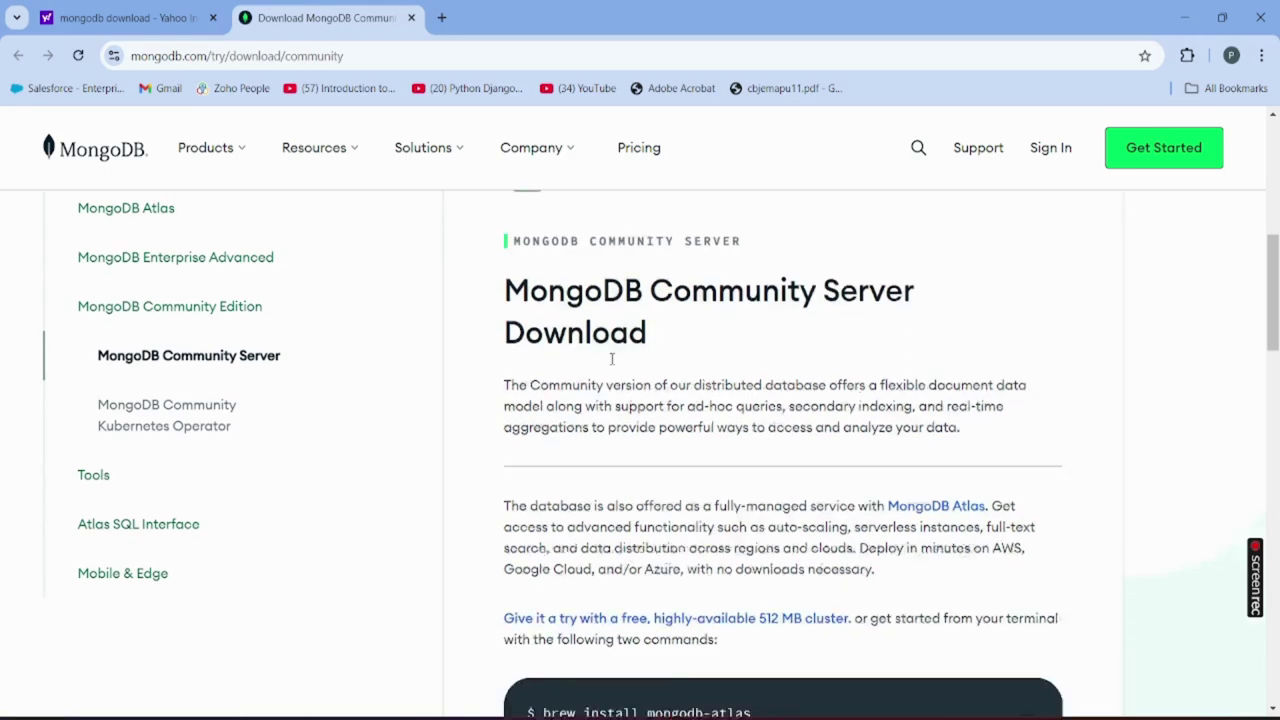
scroll(613, 364, "down", 2)
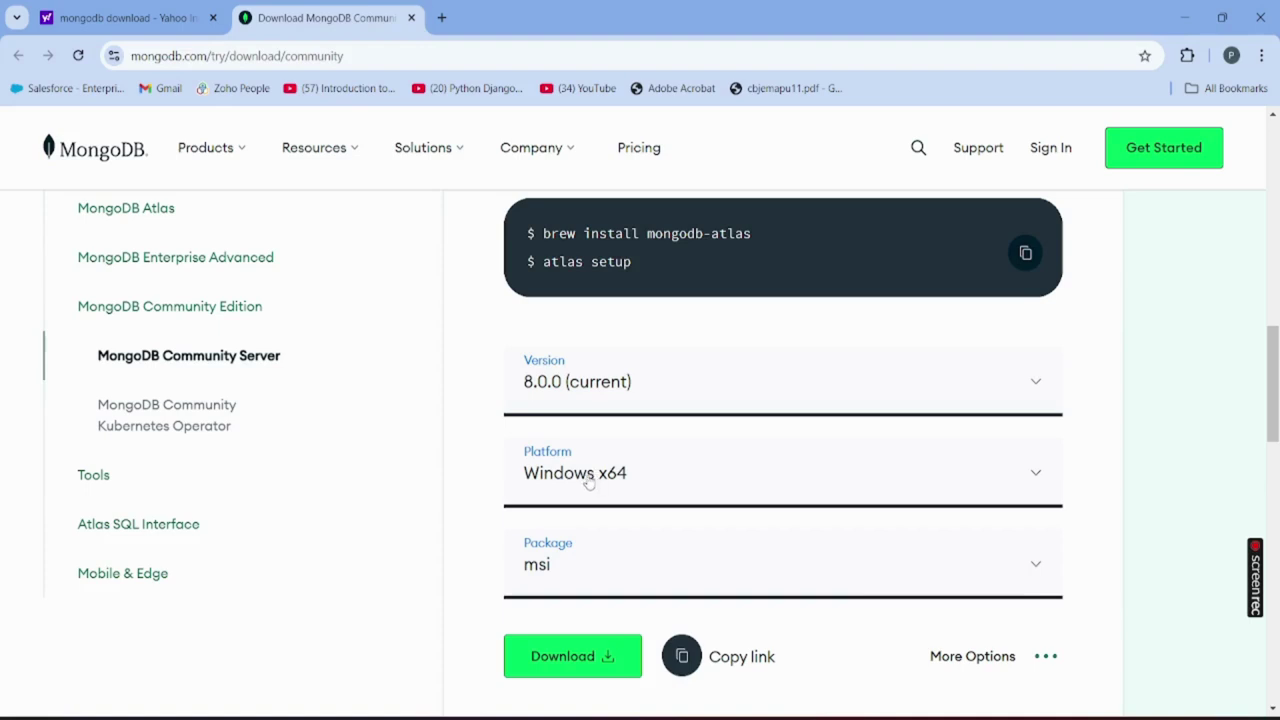
left_click(558, 662)
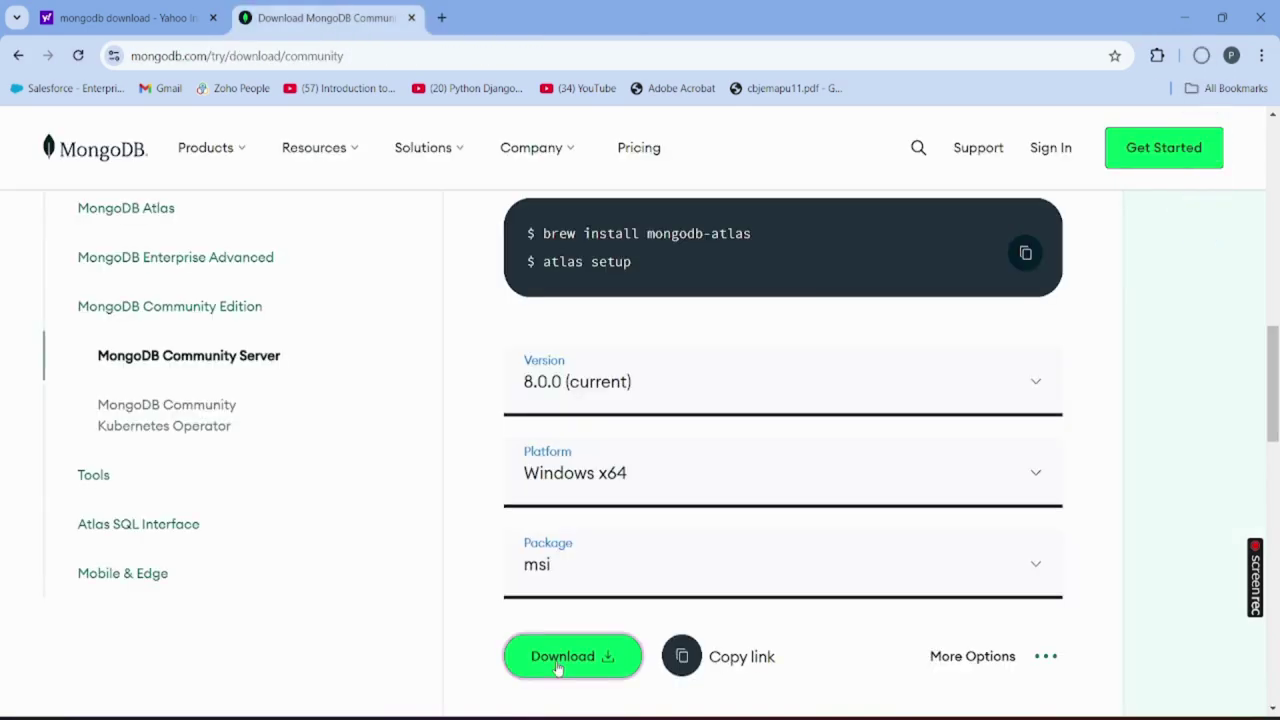
left_click(1203, 57)
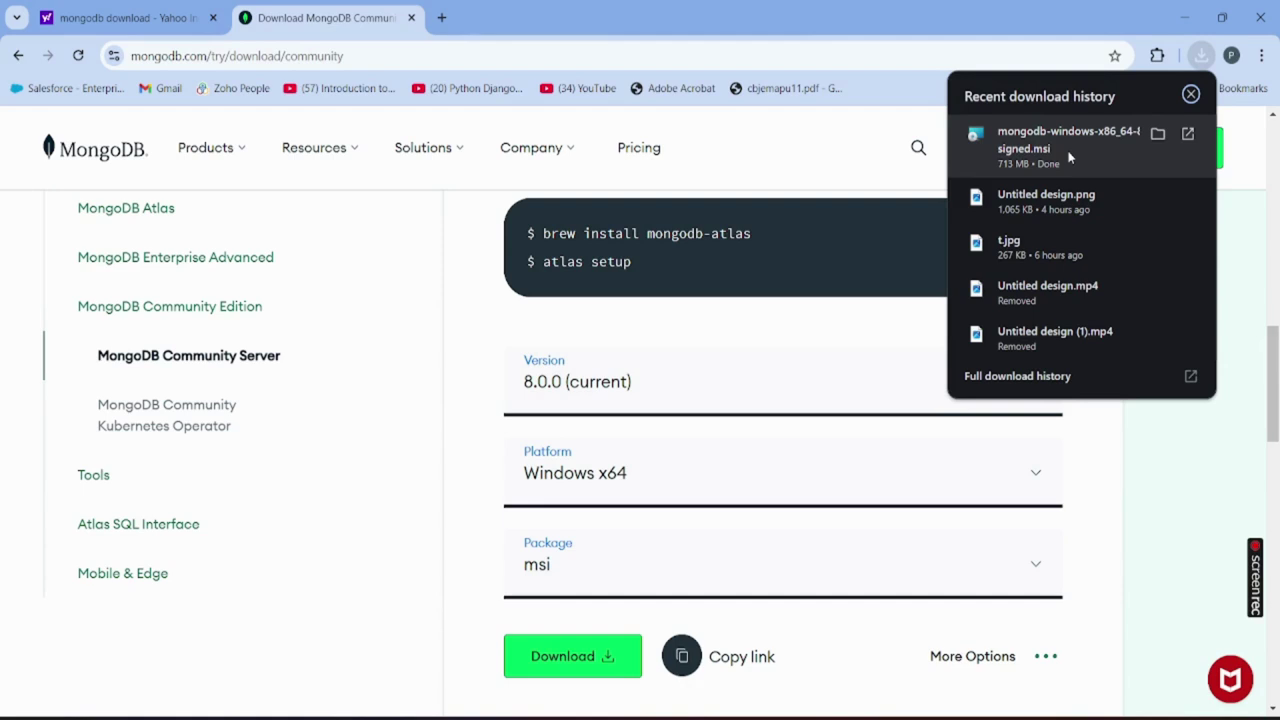
- Launch the downloaded MongoDB 8.0.0 installer and accept the licence agreement
left_click(1068, 157)
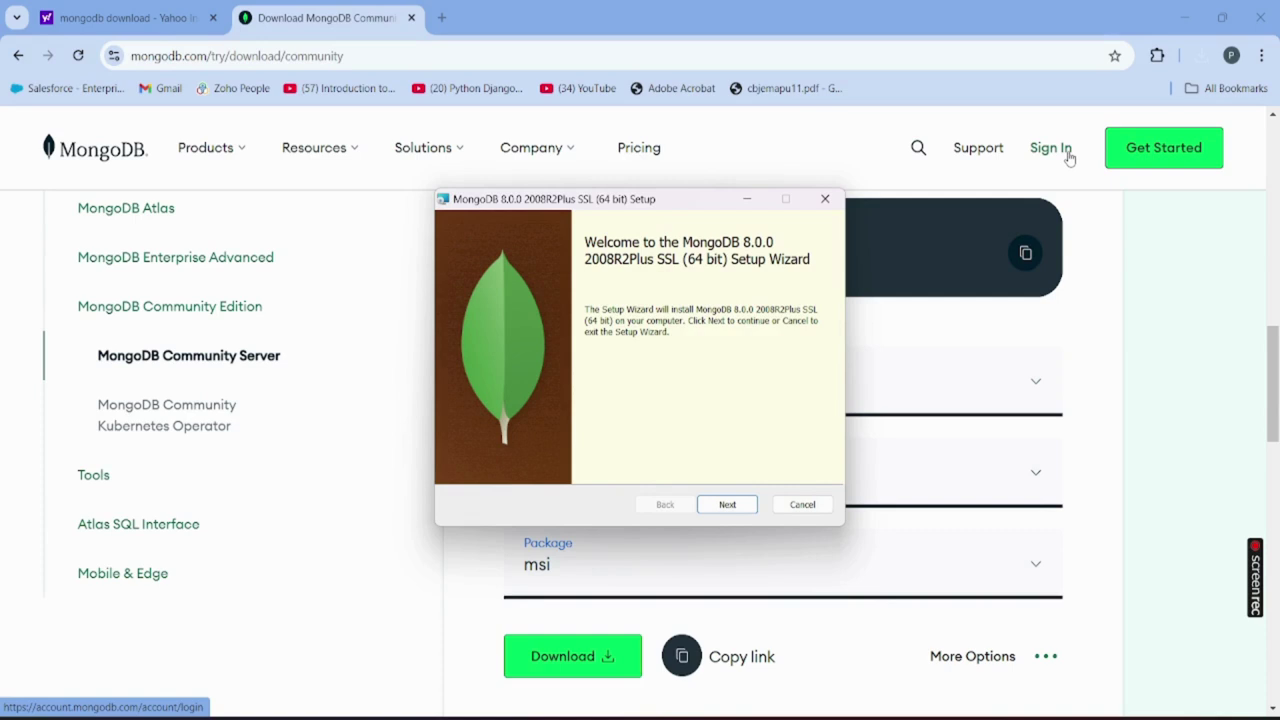
left_click(727, 504)
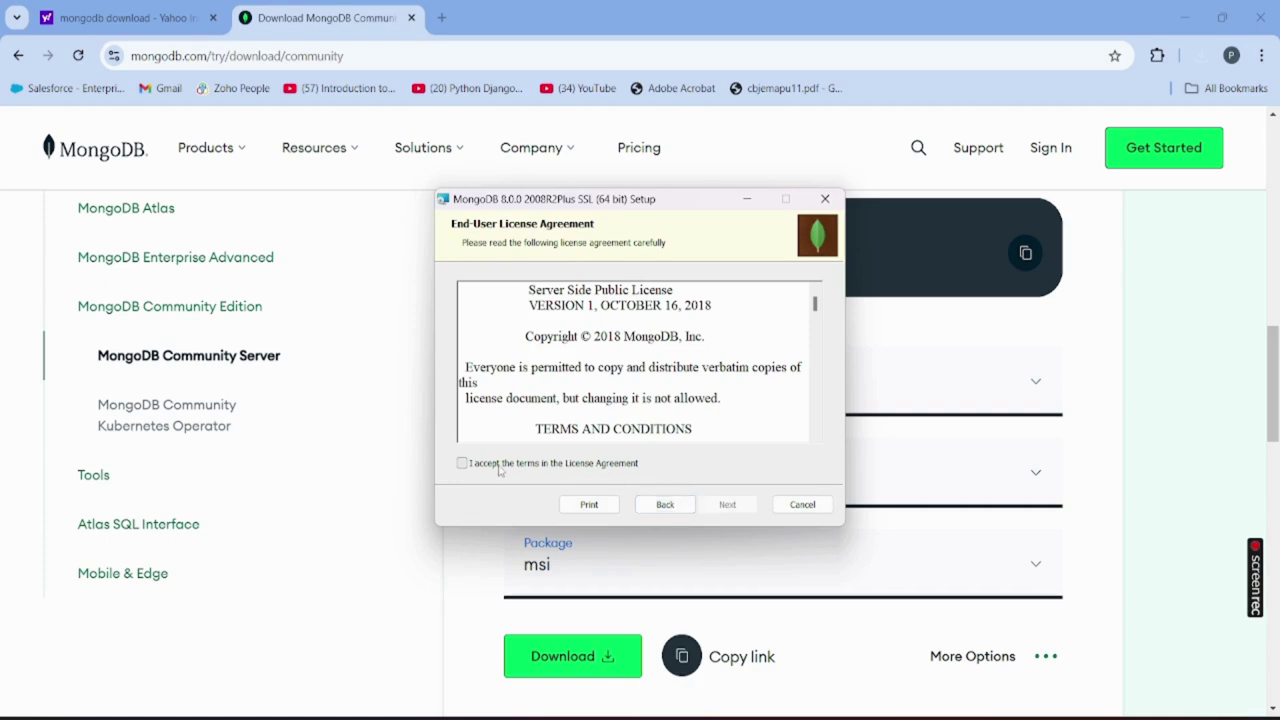
left_click(462, 463)
left_click(730, 506)
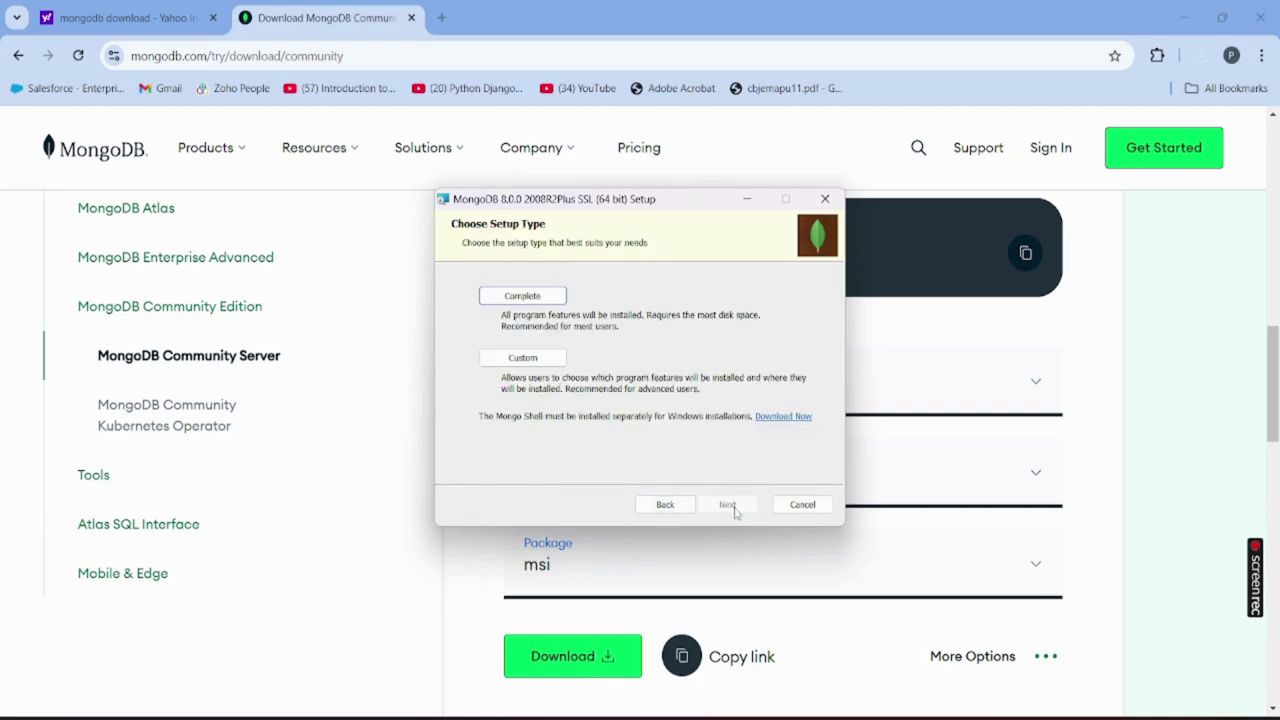
- Choose a Complete install, keeping MongoD as a service and MongoDB Compass included
left_click(531, 302)
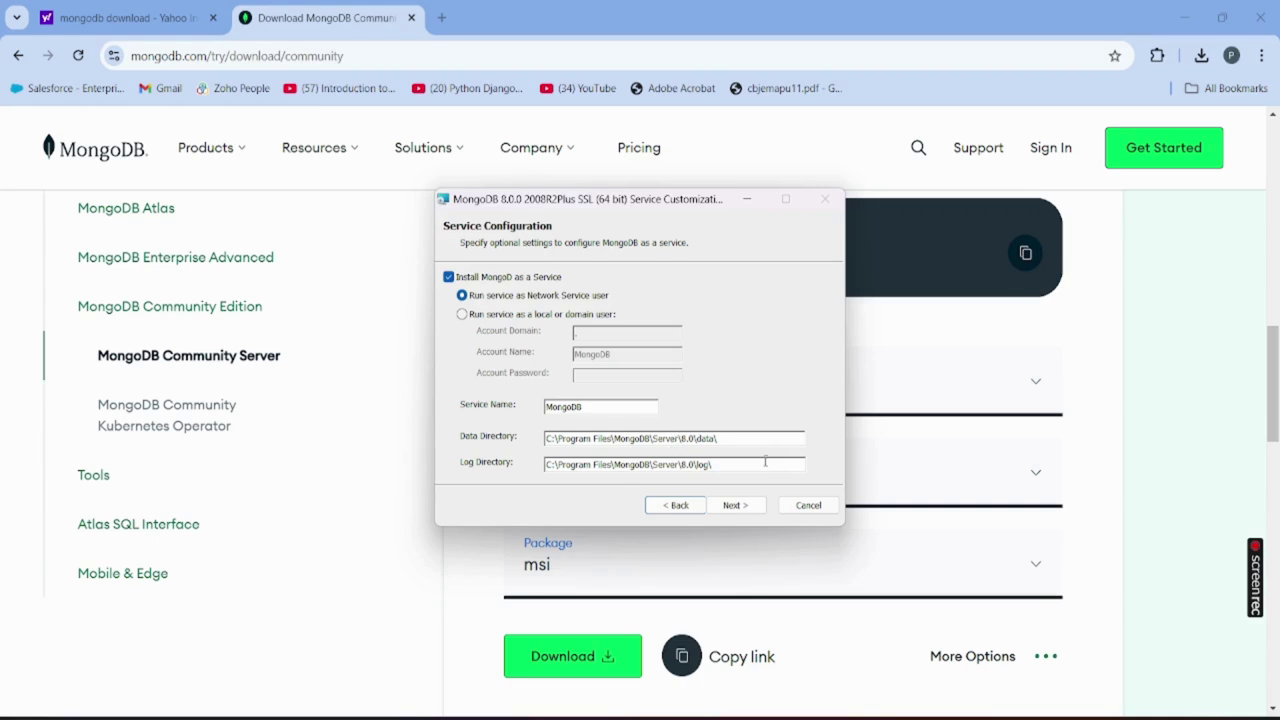
left_click(731, 506)
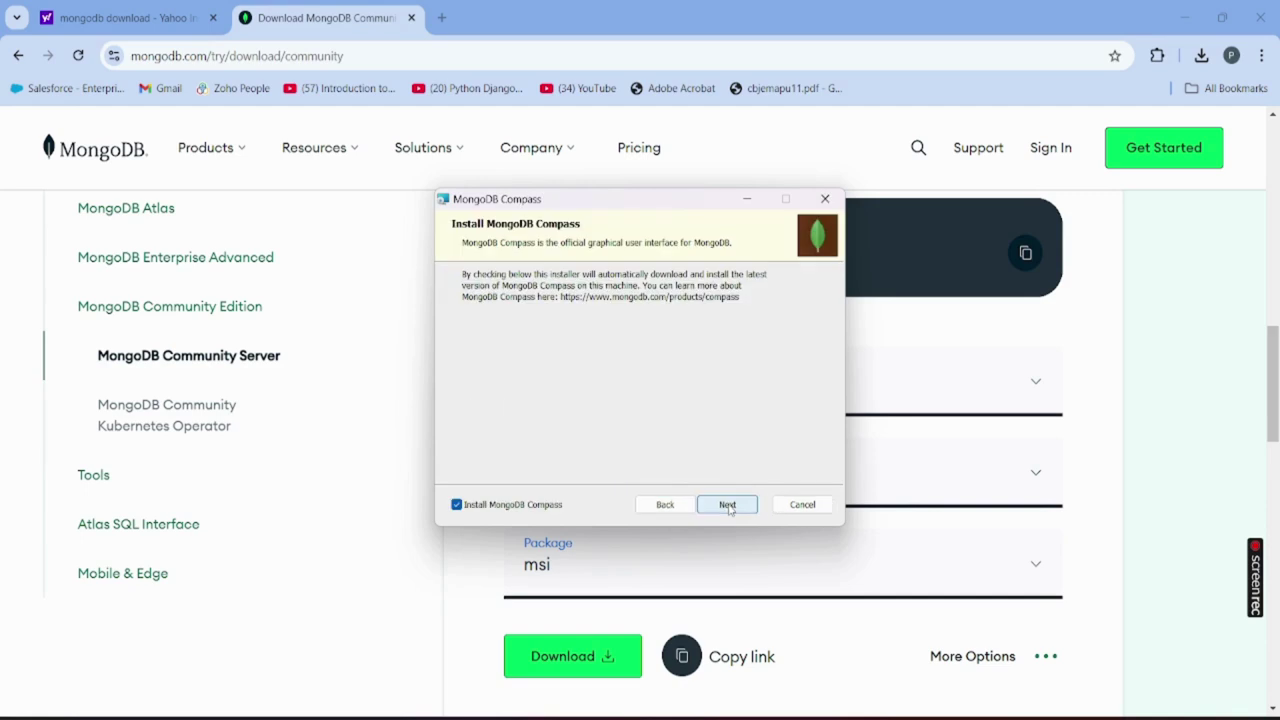
left_click(729, 506)
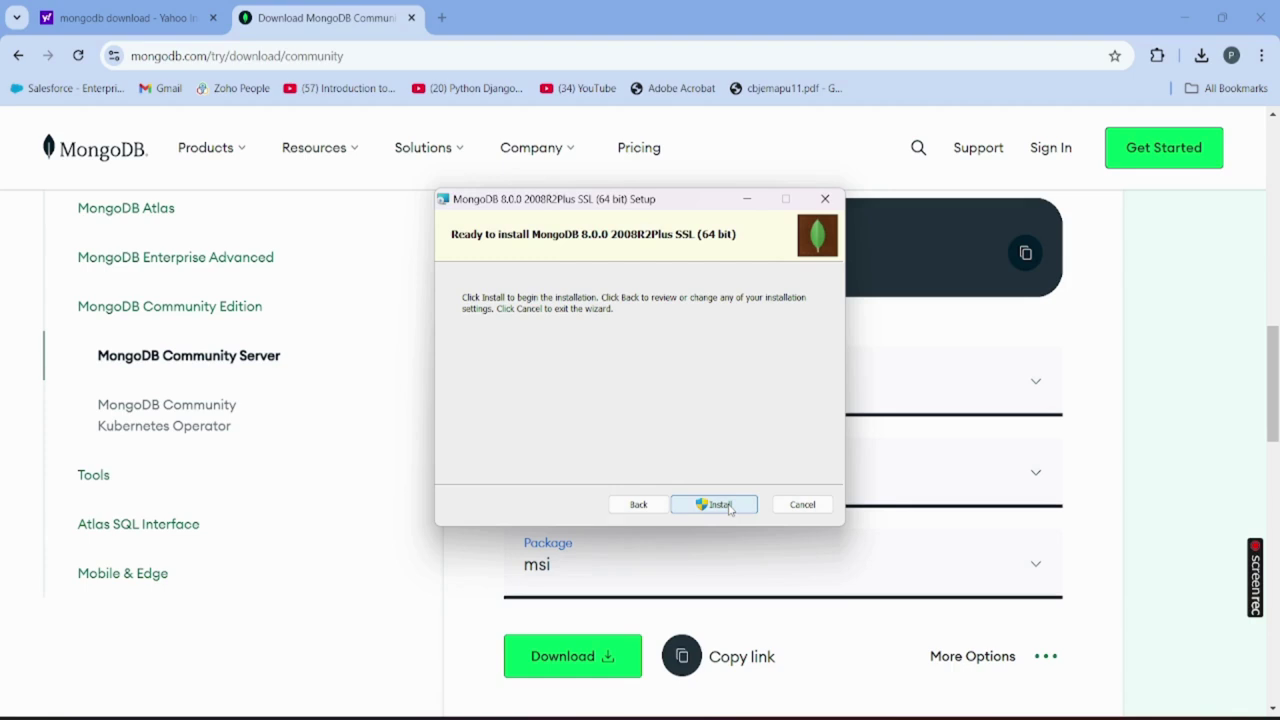
- Install MongoDB 8.0.0 and wait for the Completed setup page
left_click(729, 506)
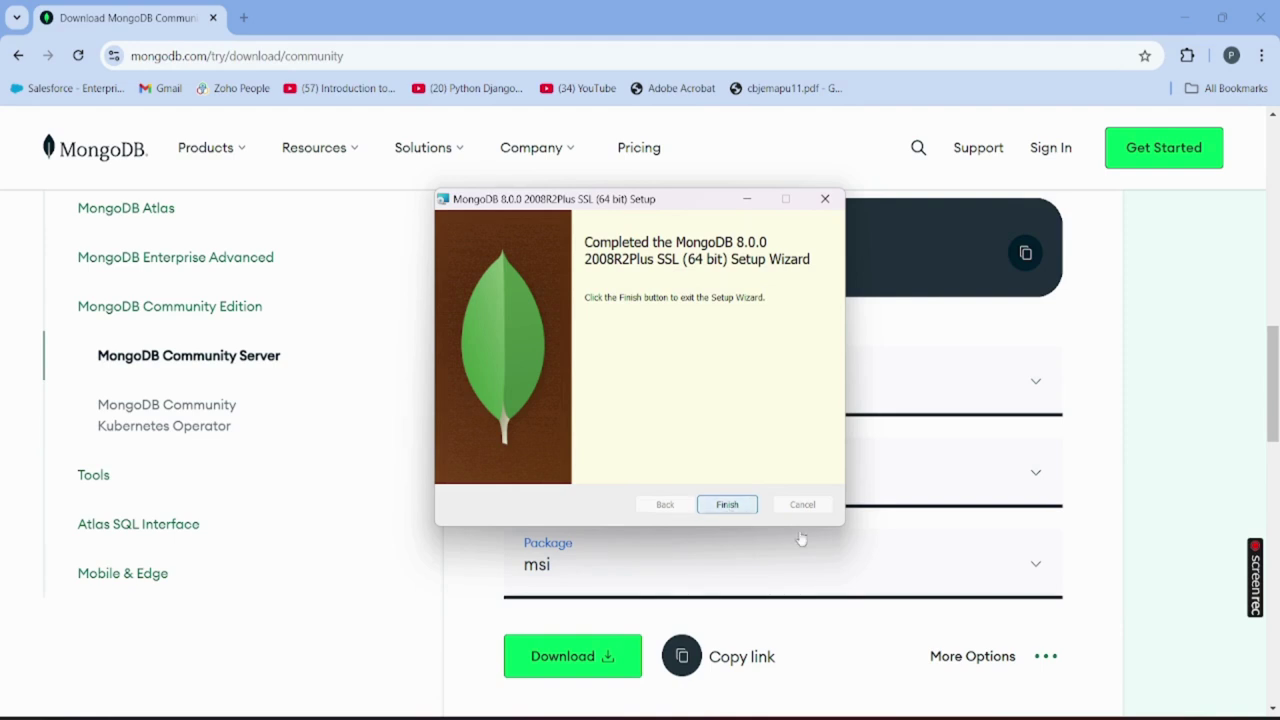
- Finish the setup wizard and close the MongoDB Compass window that launched
left_click(727, 505)
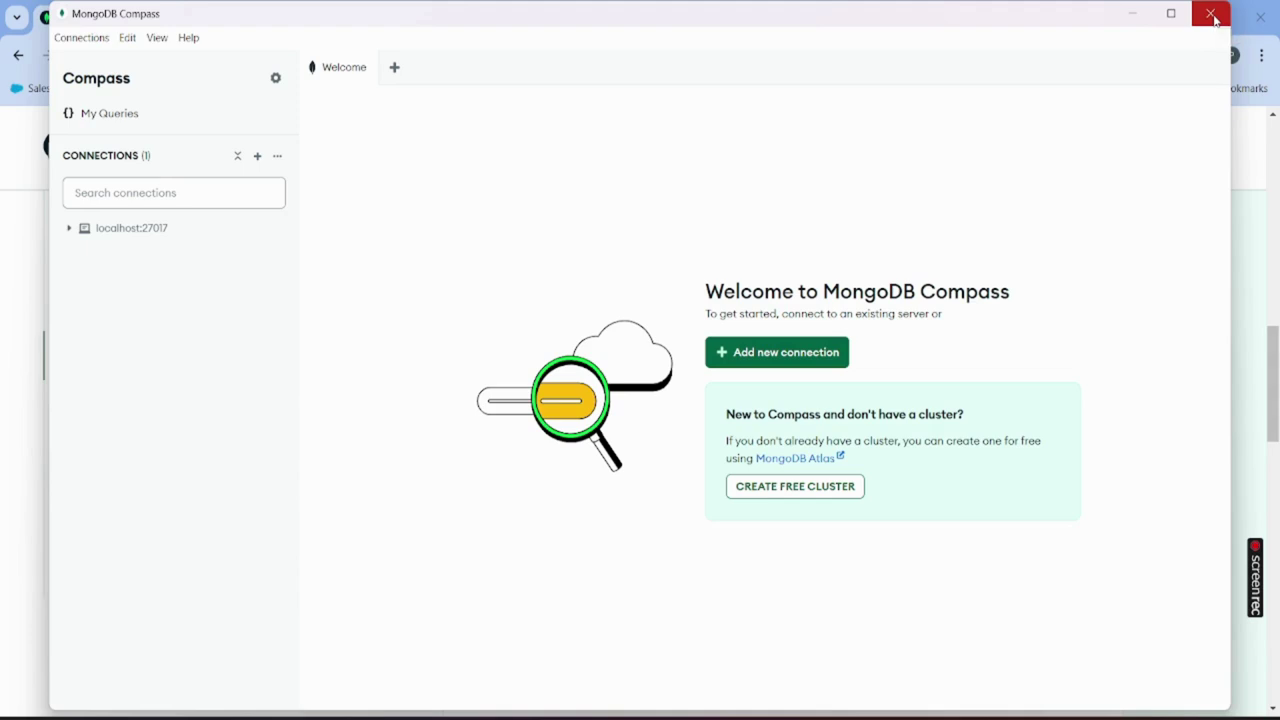
left_click(1213, 19)
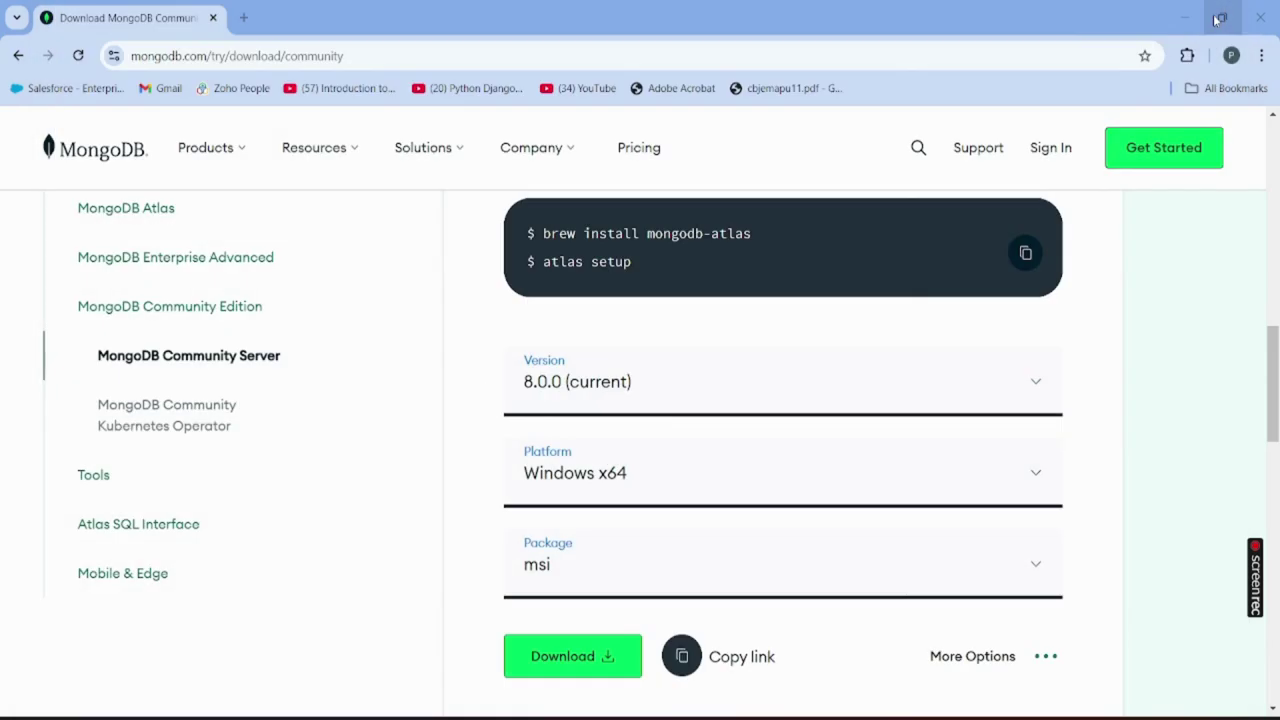
- Search the Start menu for 'mon' and launch the MongoDBCompass best match
key("super")
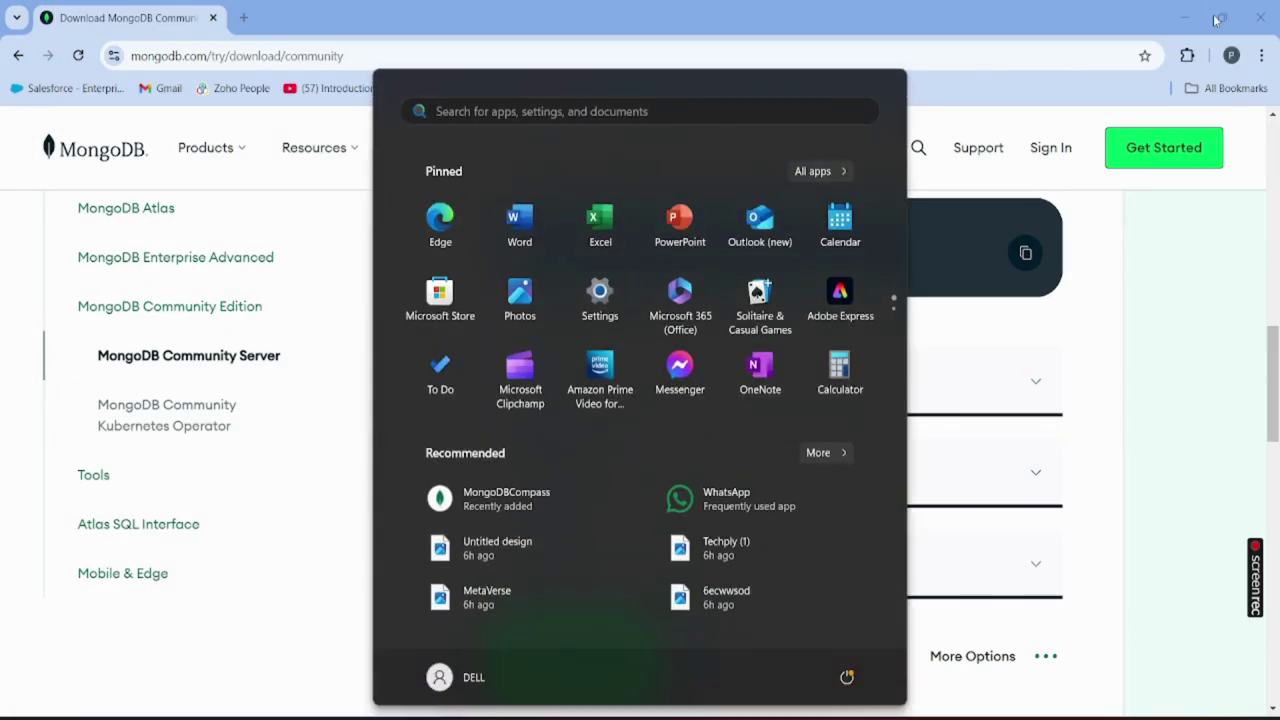
type("mongoDBCompass")
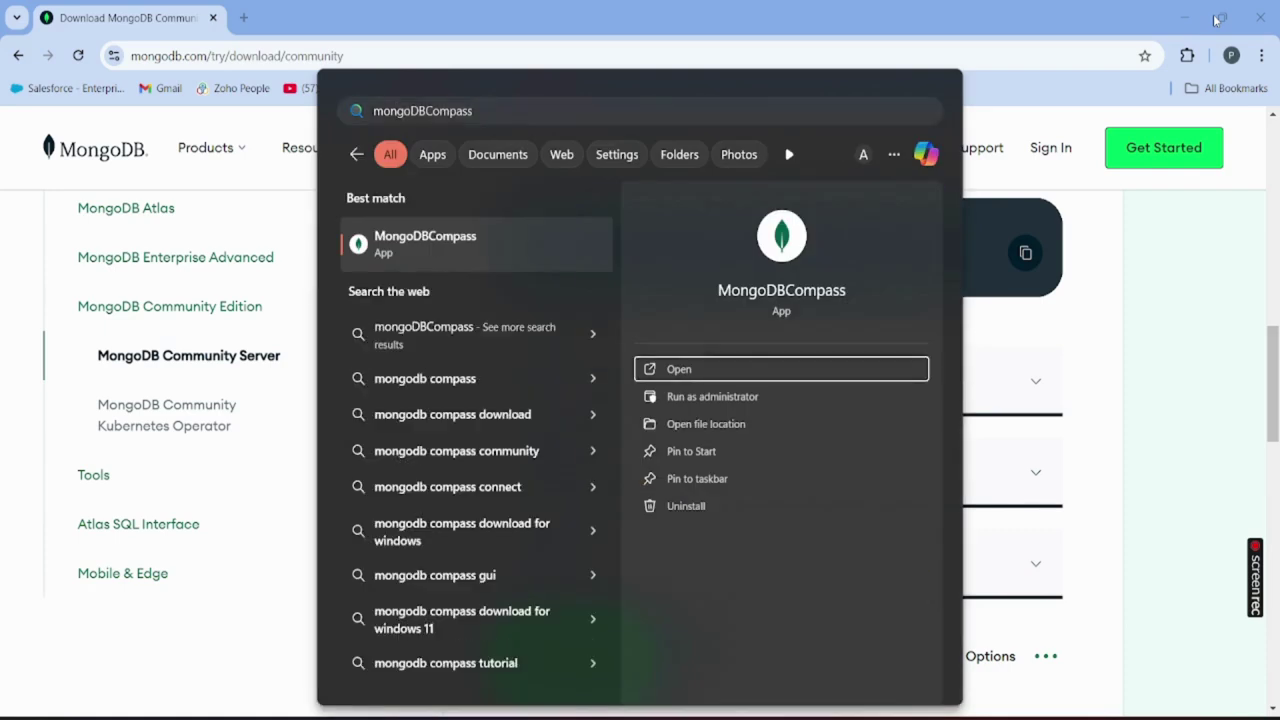
left_click(447, 242)
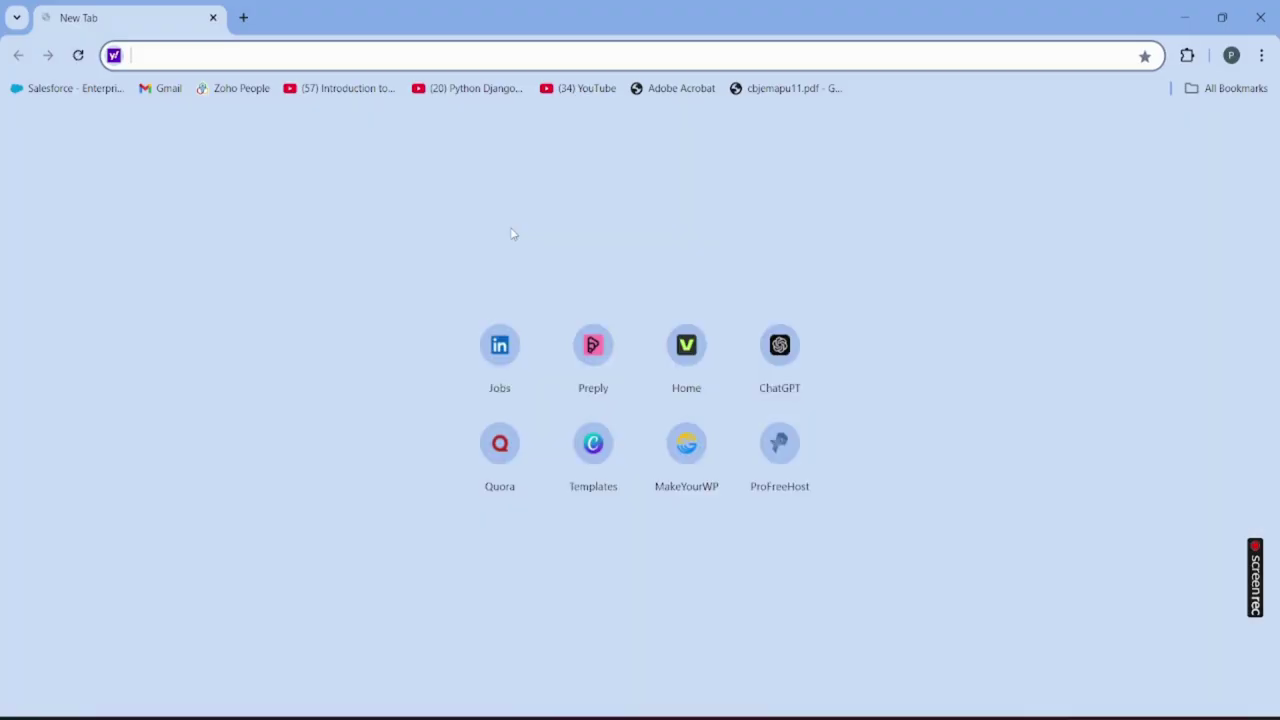
- Search Yahoo for 'mongodb shell download' and open the official MongoDB Shell Download page
type("mo")
key("Right")
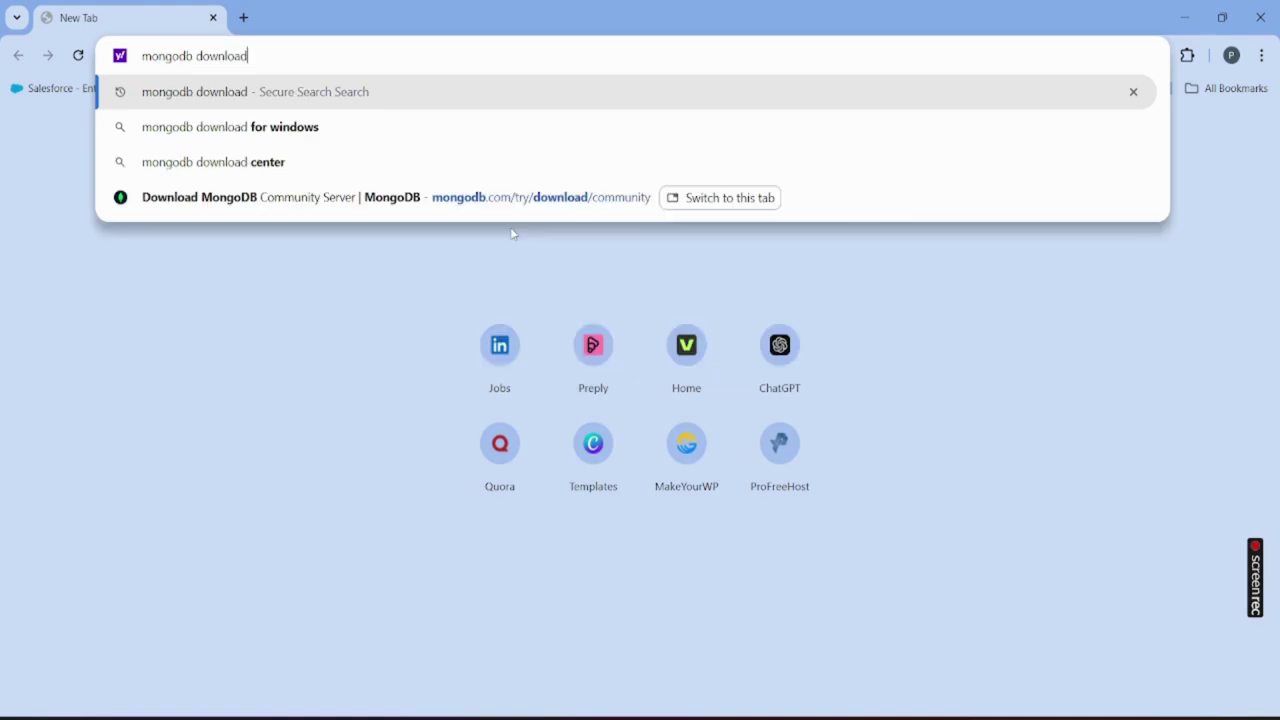
key("BackSpace")
key("BackSpace")
key("BackSpace")
key("BackSpace")
key("BackSpace")
key("BackSpace")
key("BackSpace")
key("BackSpace")
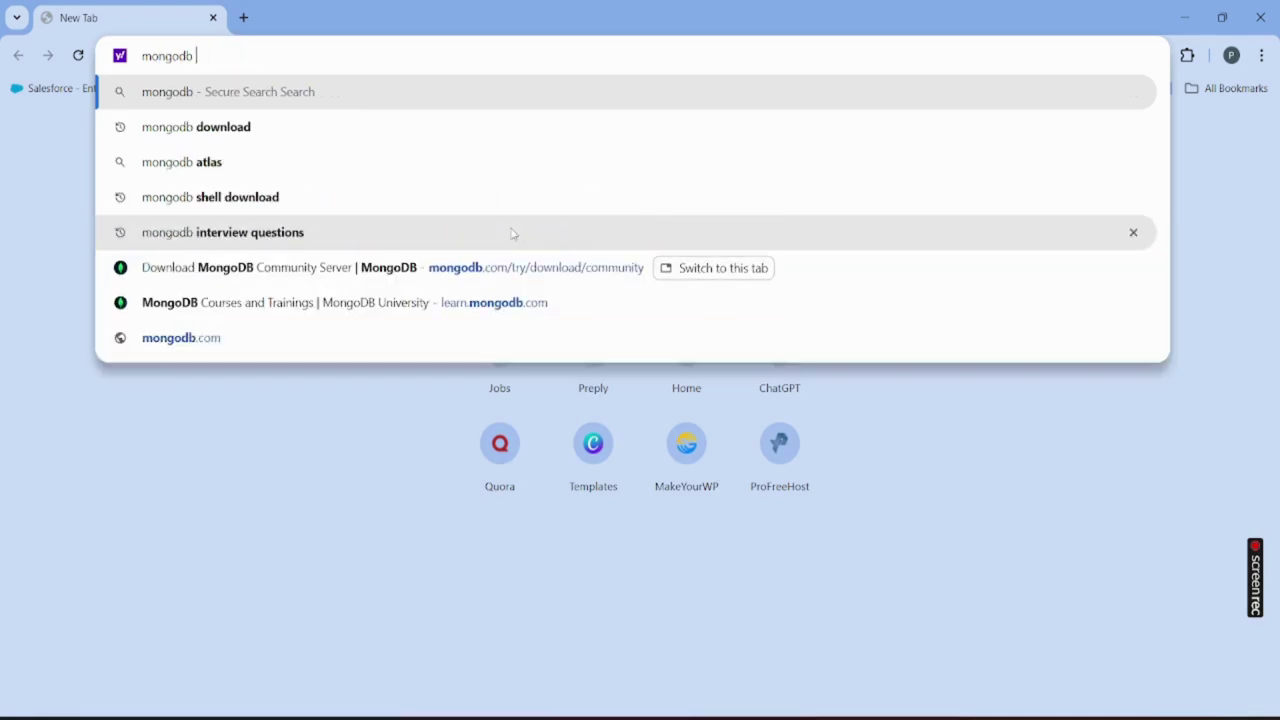
type("shell")
key("Down")
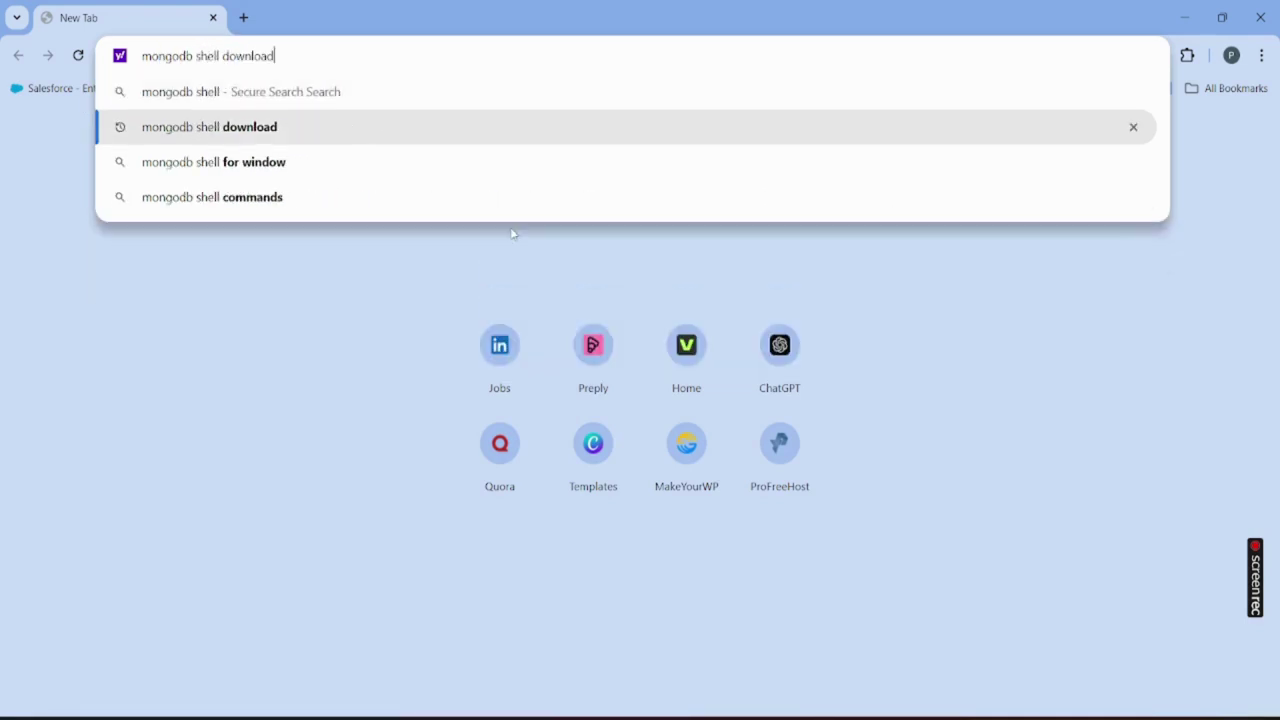
key("Return")
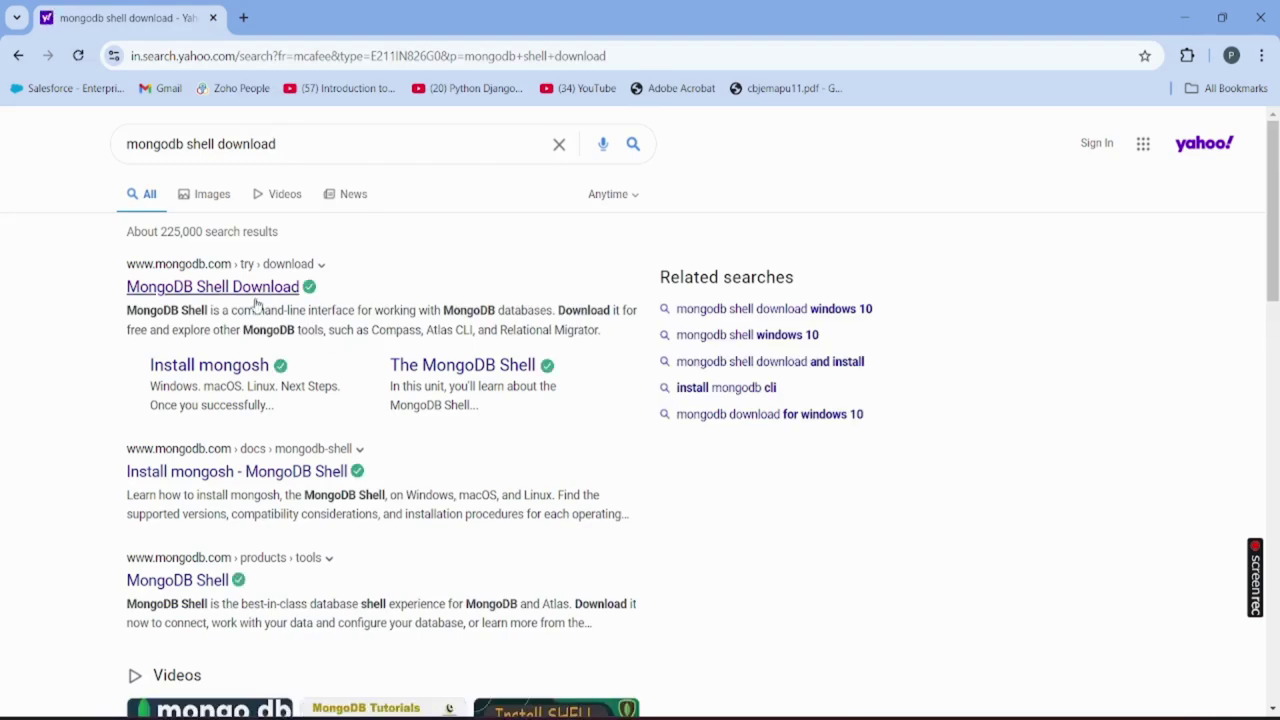
left_click(256, 298)
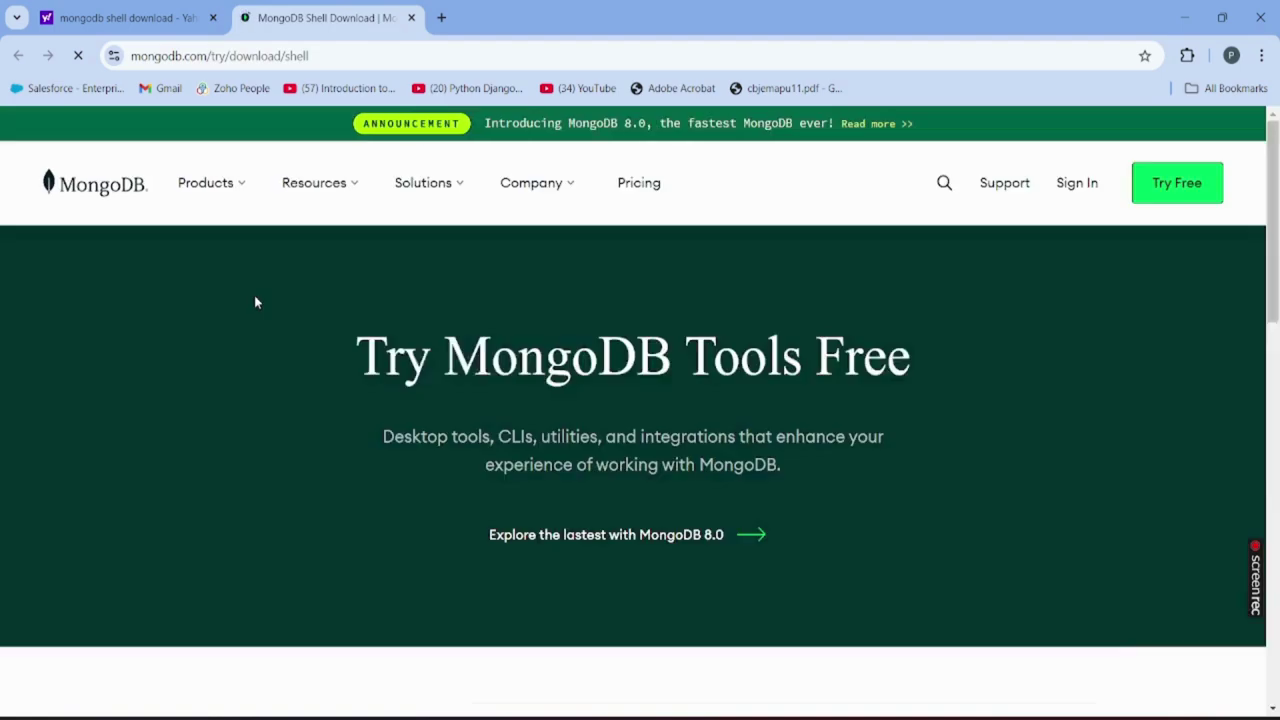
- Download mongosh-2.3.2-win32-x64.zip (43.4 MB) with Windows x64 (10+) platform and verify it's Done
scroll(255, 302, "down", 3)
scroll(255, 302, "down", 2)
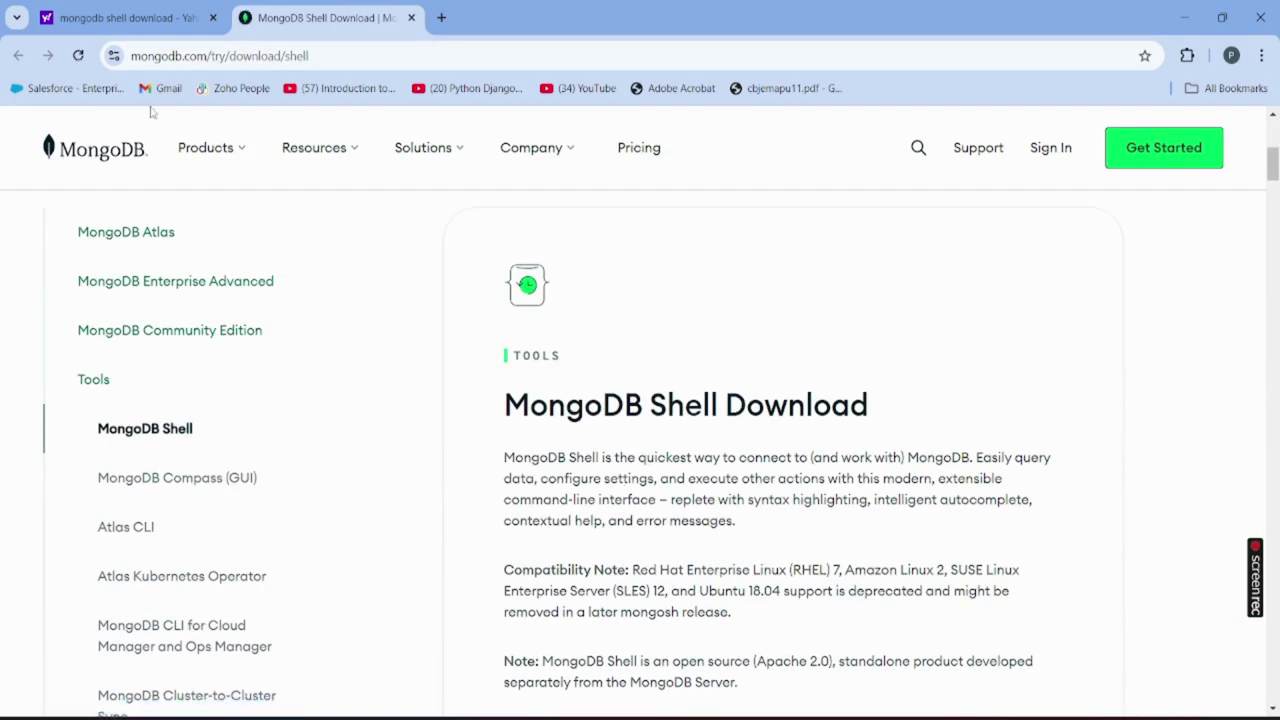
scroll(511, 485, "down", 5)
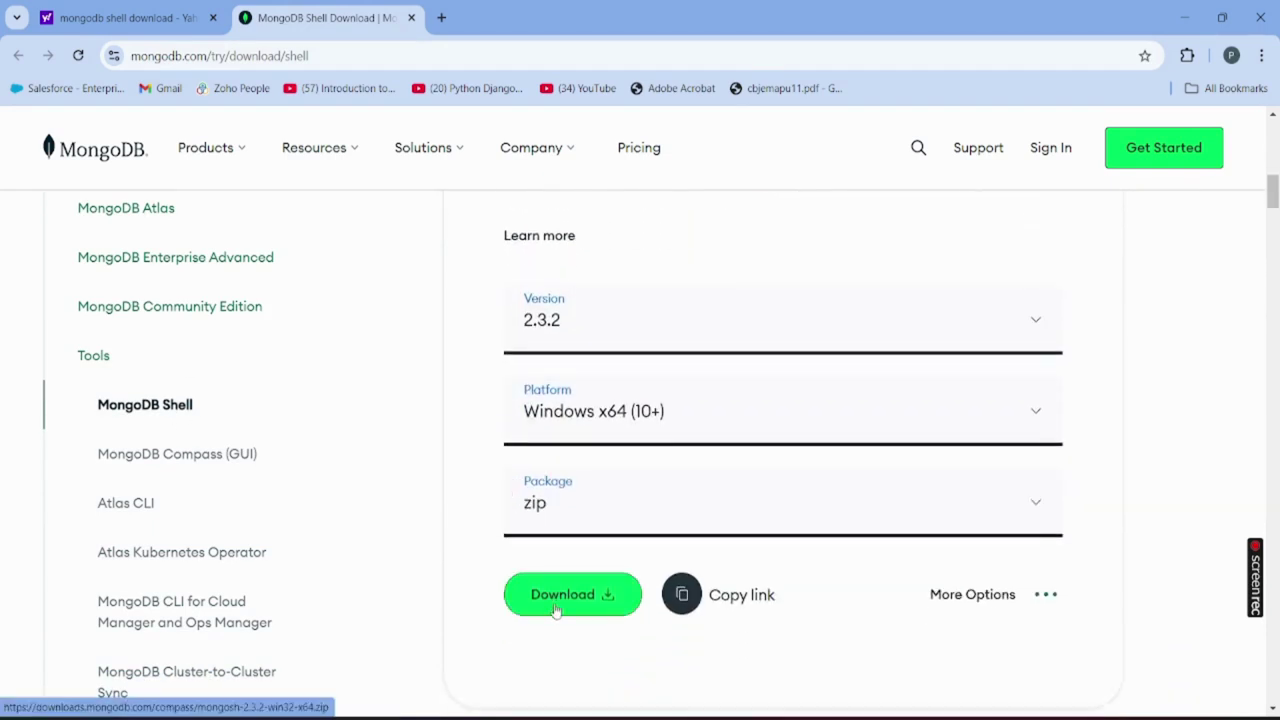
left_click(680, 422)
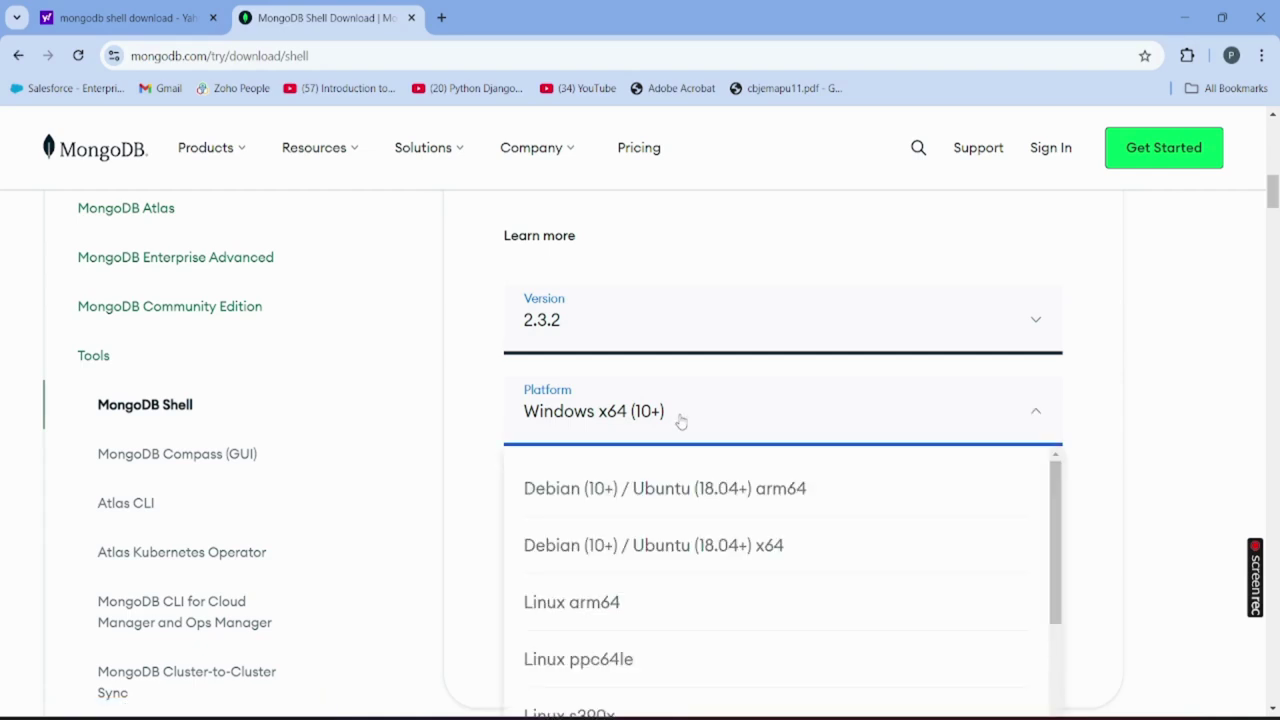
left_click(680, 422)
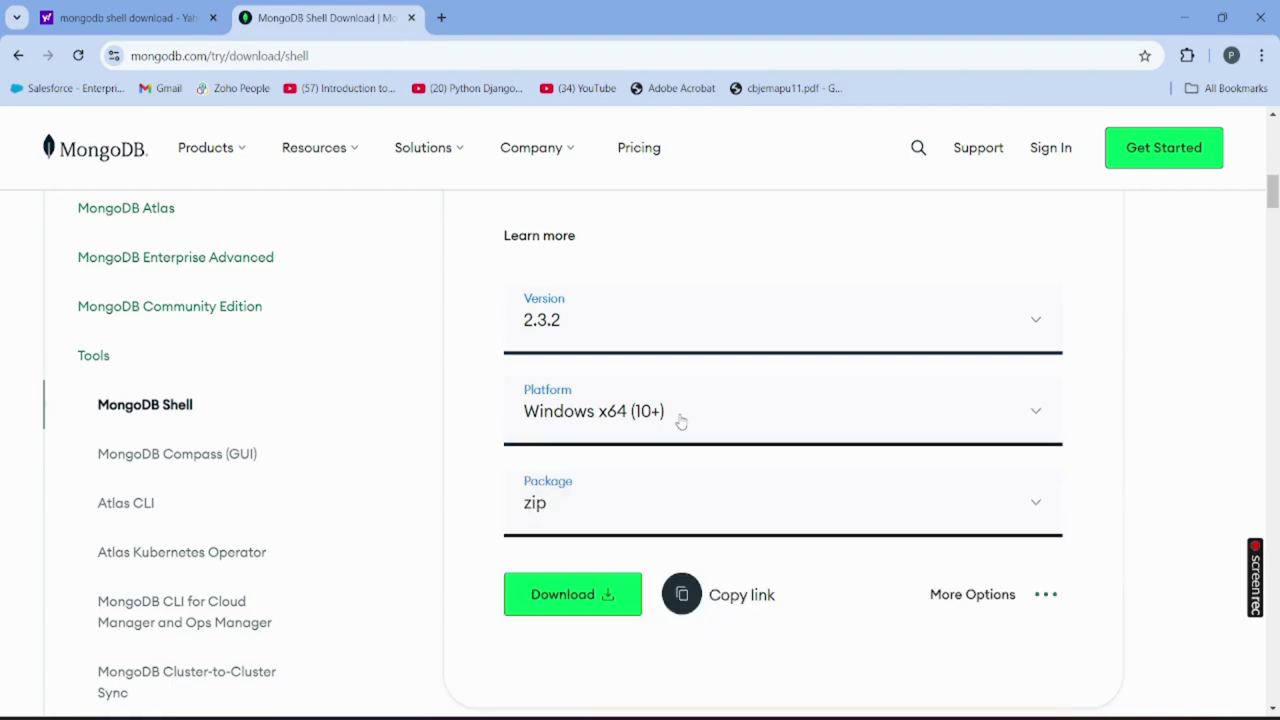
left_click(553, 600)
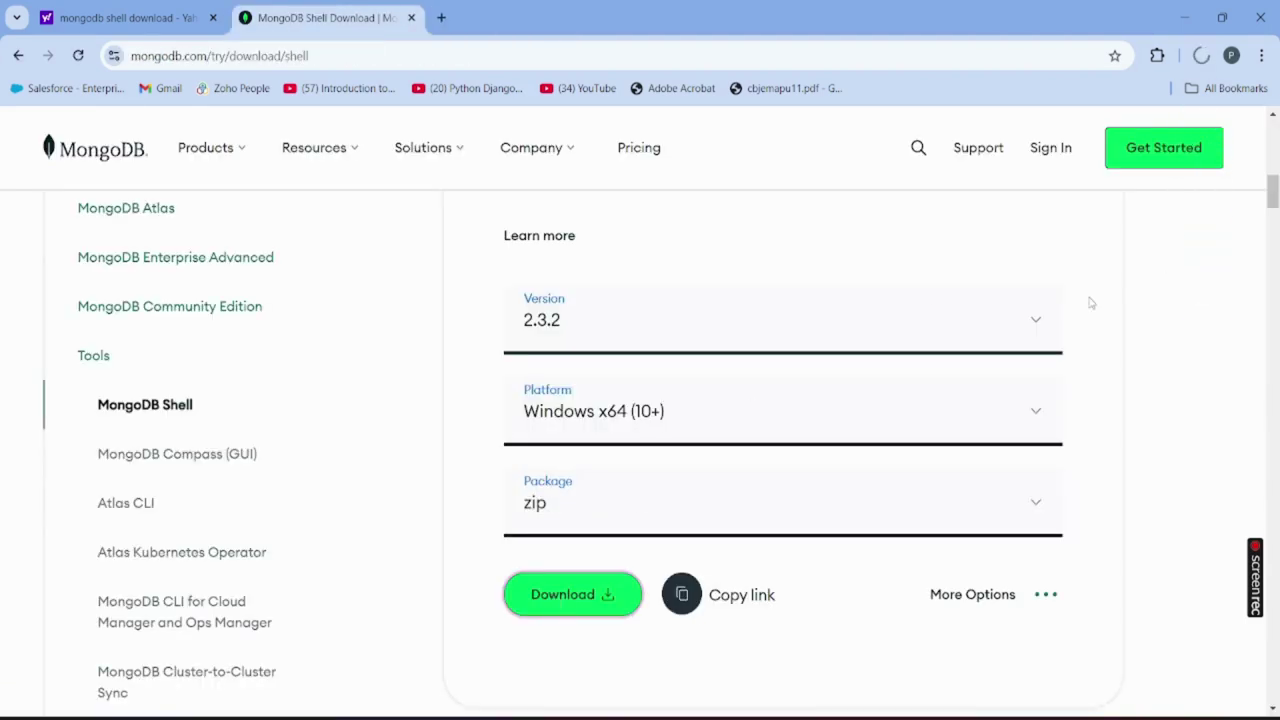
left_click(1199, 57)
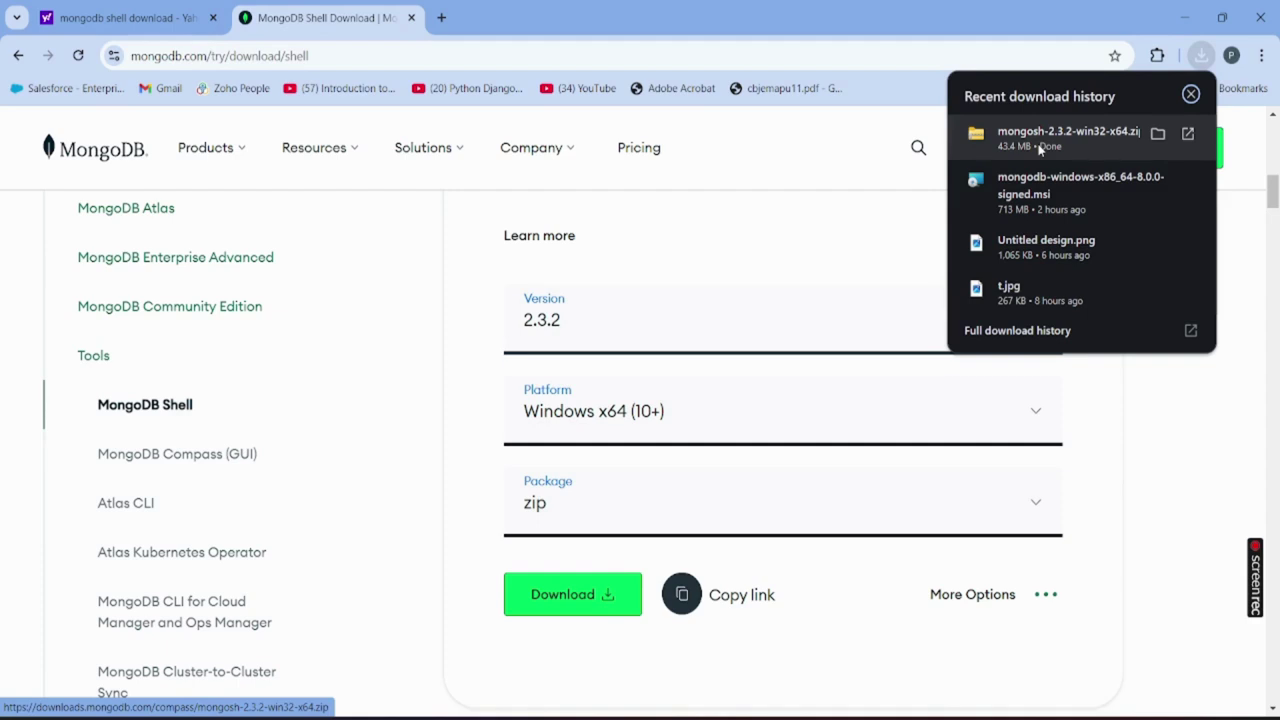
- Extract mongosh-2.3.2-win32-x64.zip in Downloads into its own mongosh-2.3.2-win32-x64 folder
key("alt+Tab")
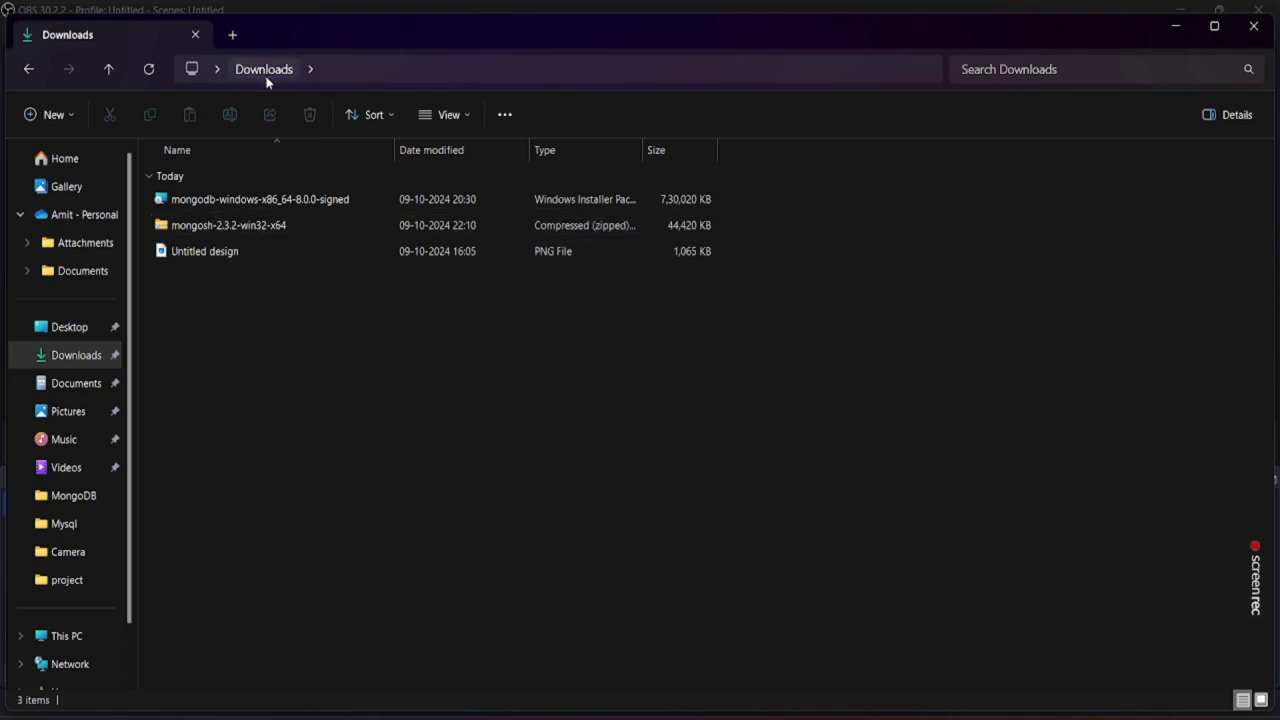
right_click(258, 225)
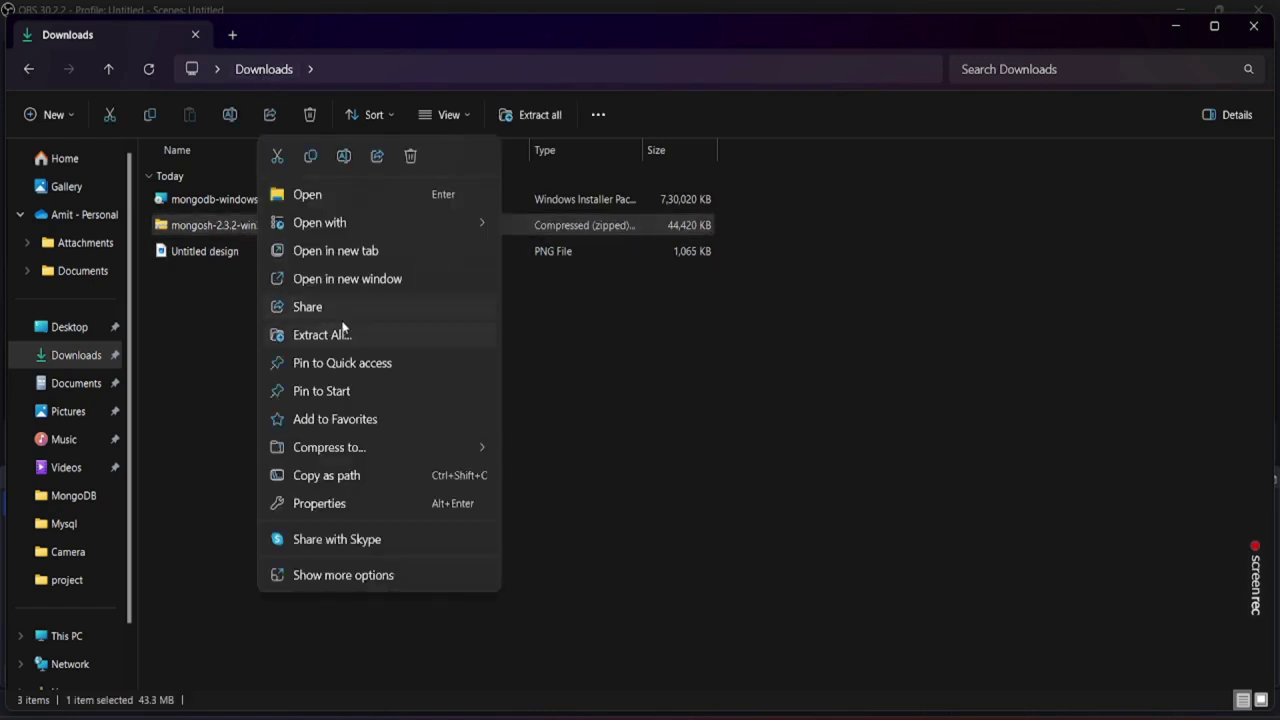
left_click(339, 334)
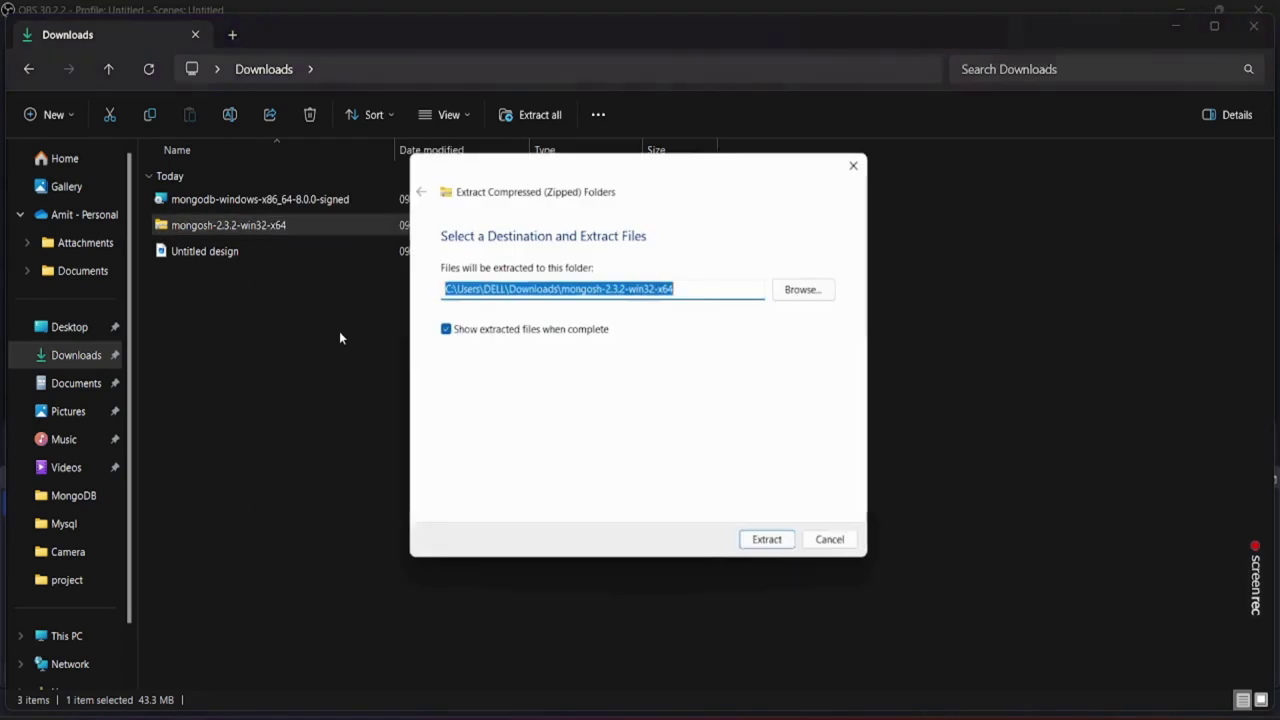
left_click(772, 545)
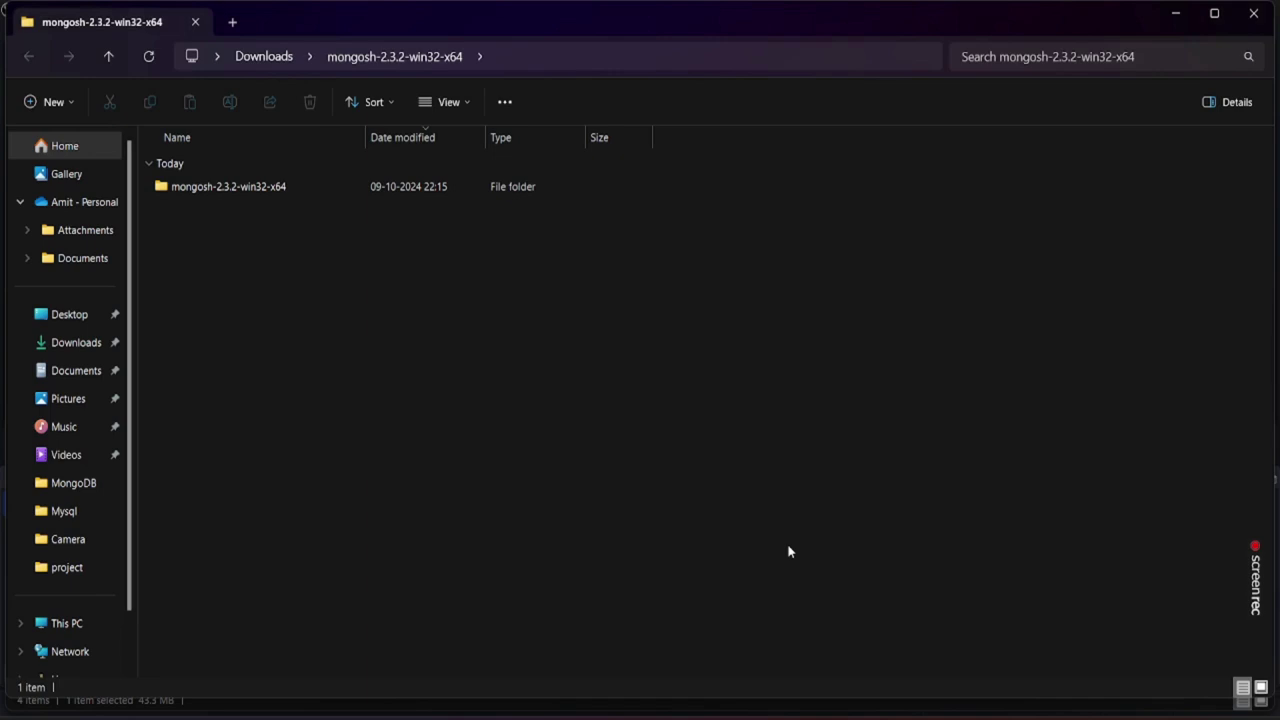
- Copy the full path of mongosh from the extracted mongosh-2.3.2-win32-x64\bin folder
double_click(261, 187)
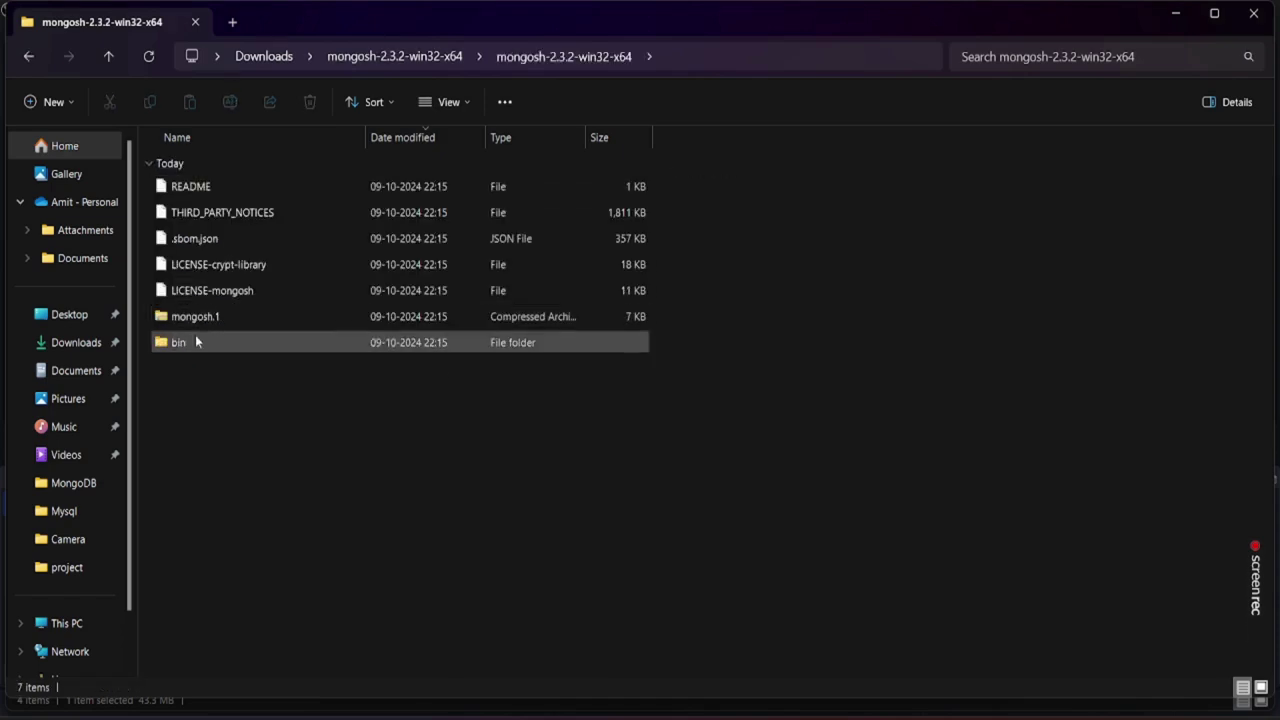
double_click(195, 342)
left_click(221, 214)
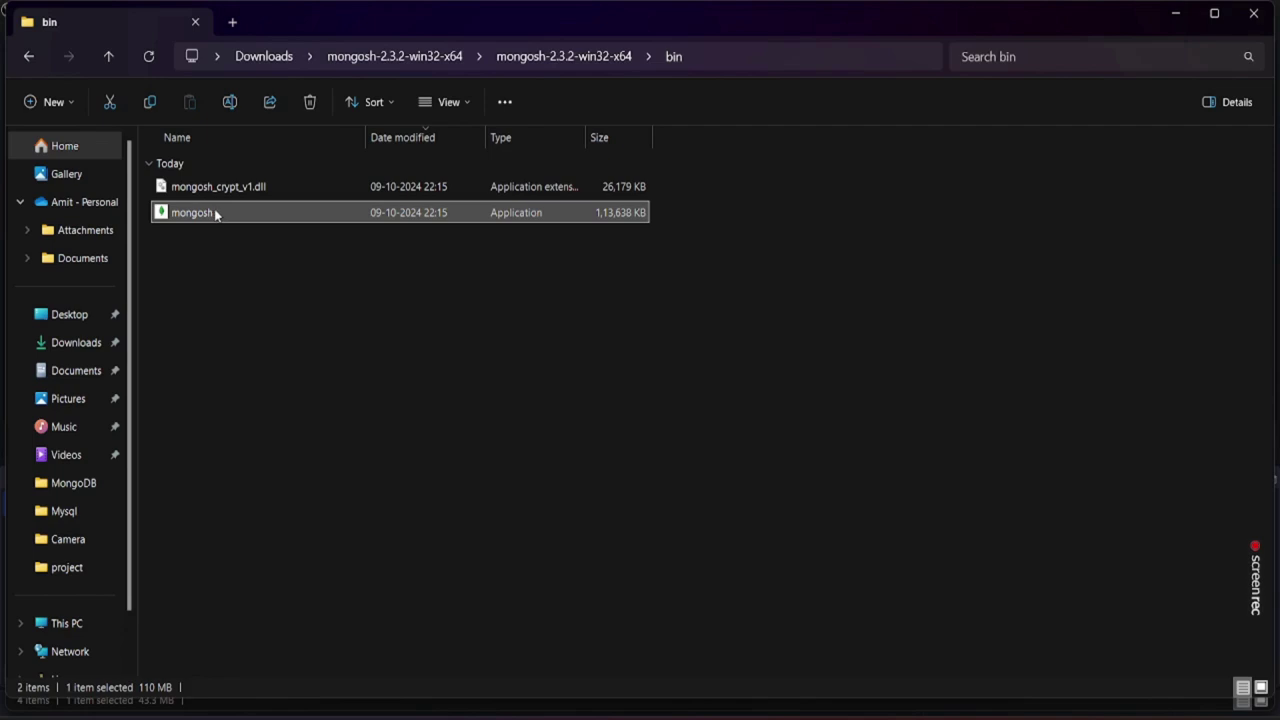
right_click(215, 214)
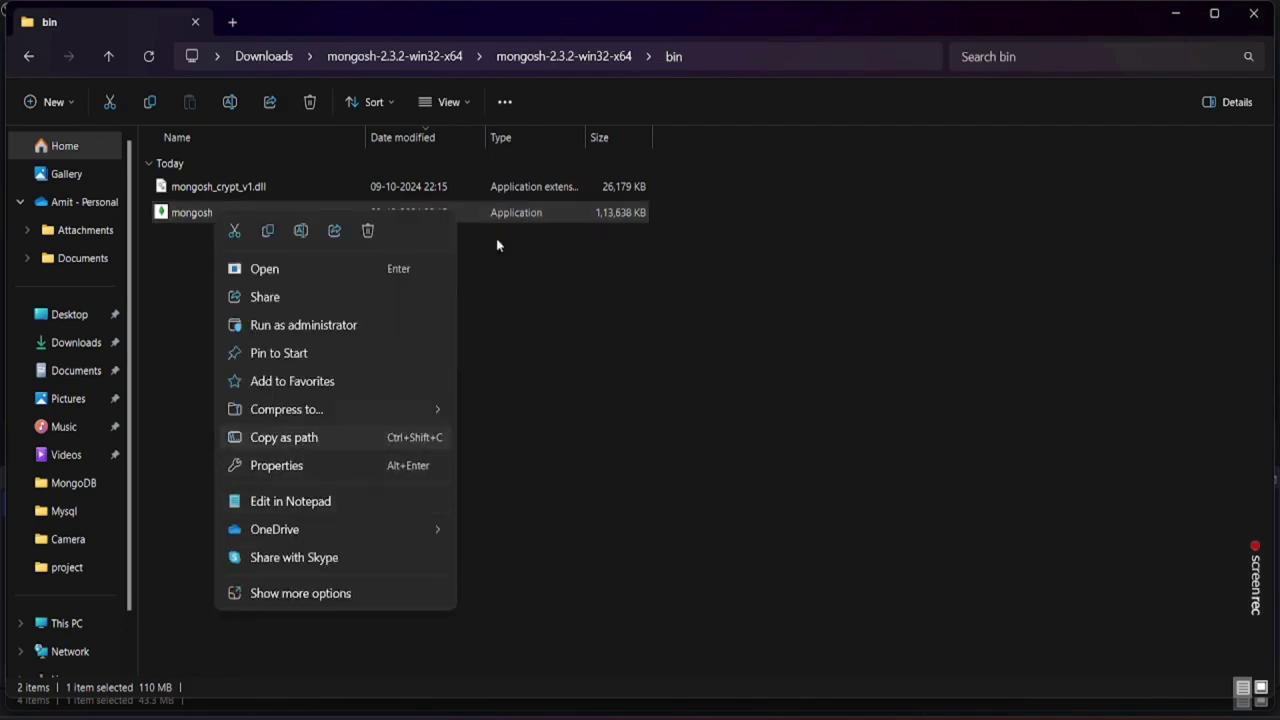
left_click(311, 440)
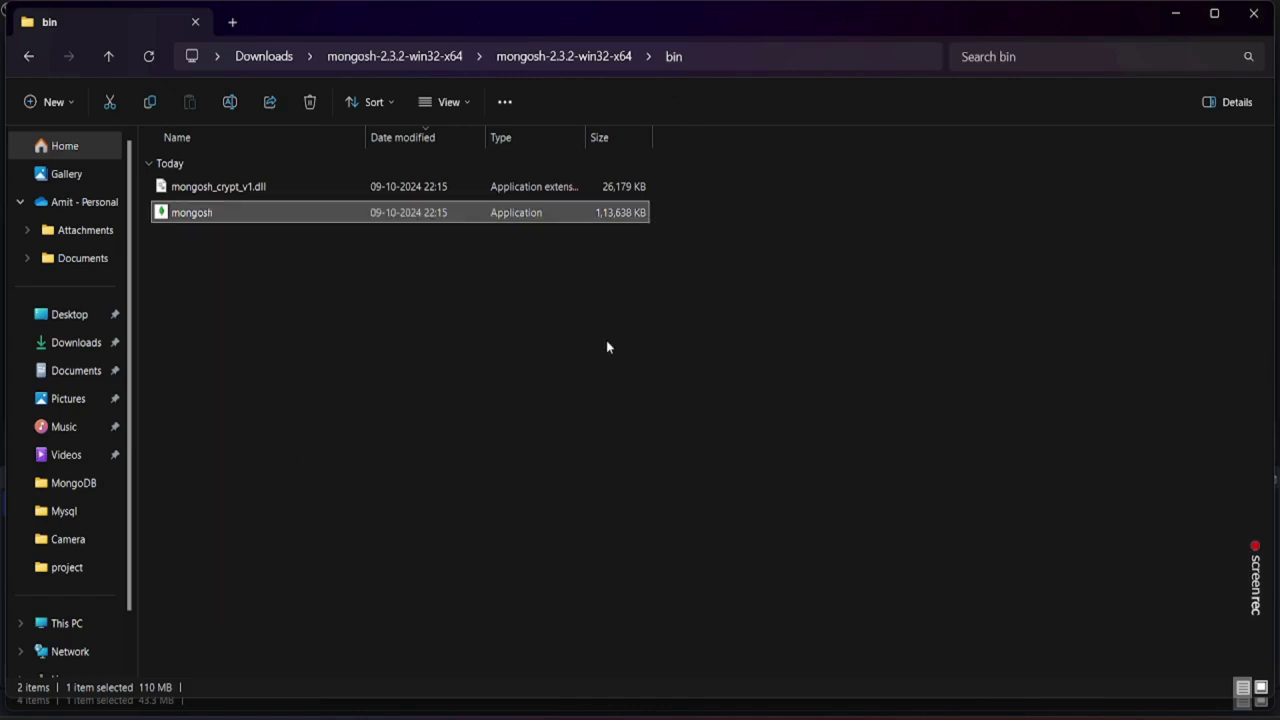
- Open the system Path environment variable for editing via the Windows 'edit' search
key("super")
type("edit")
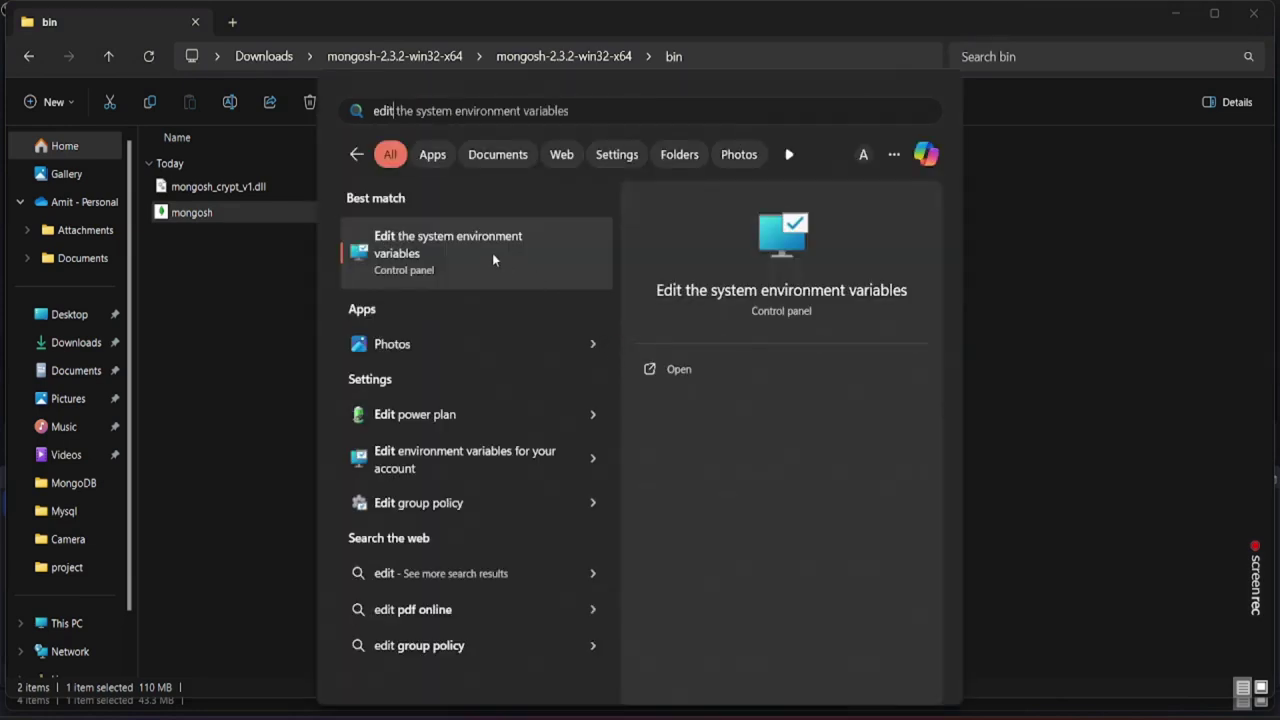
left_click(492, 257)
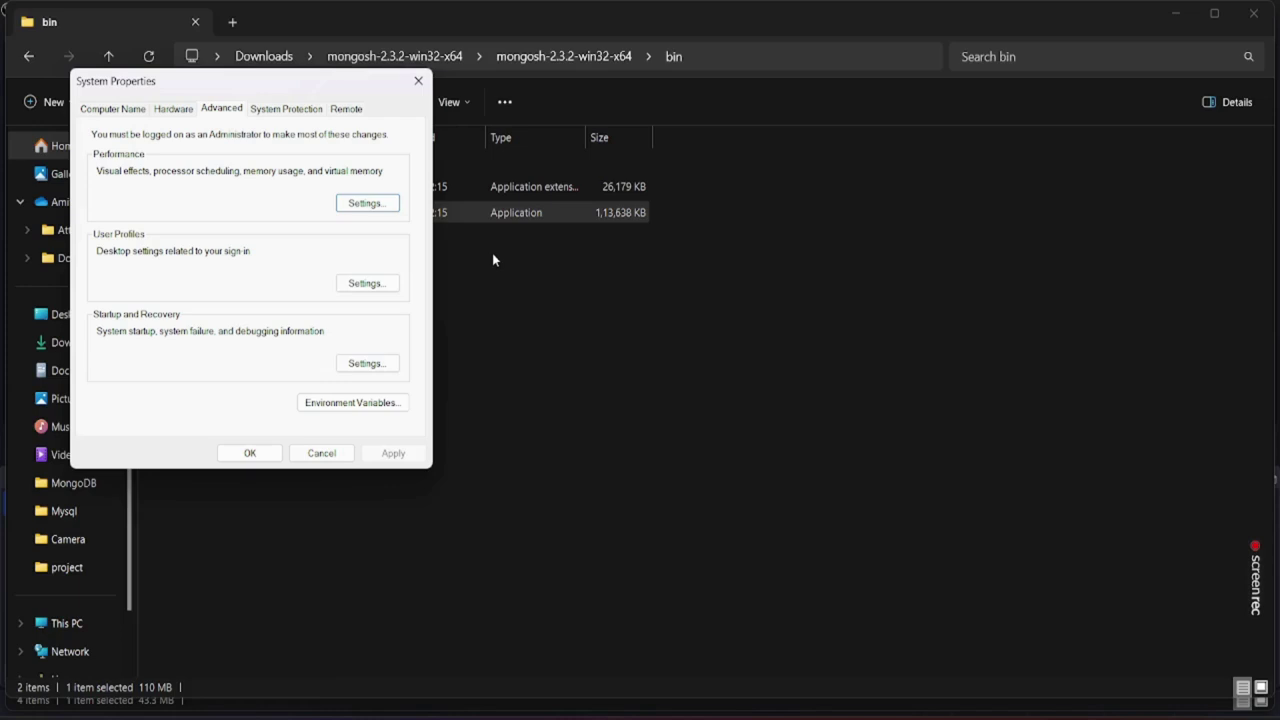
left_click(362, 406)
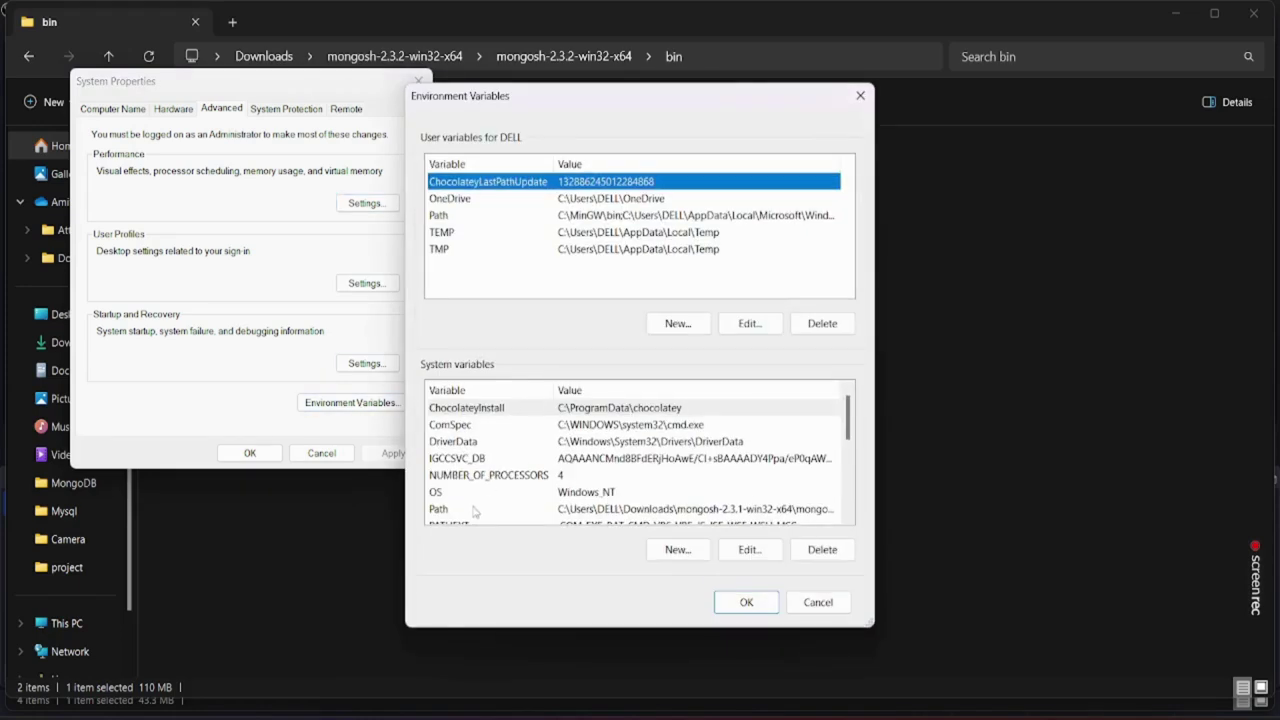
left_click(475, 511)
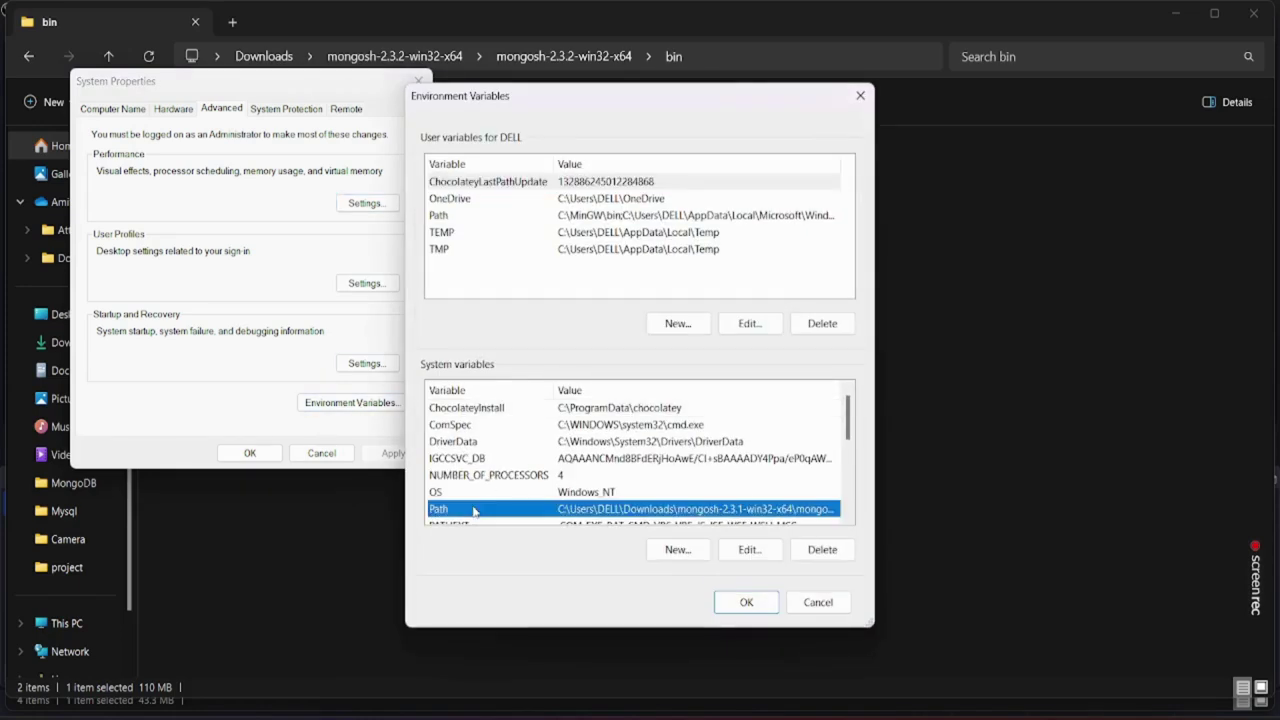
double_click(716, 511)
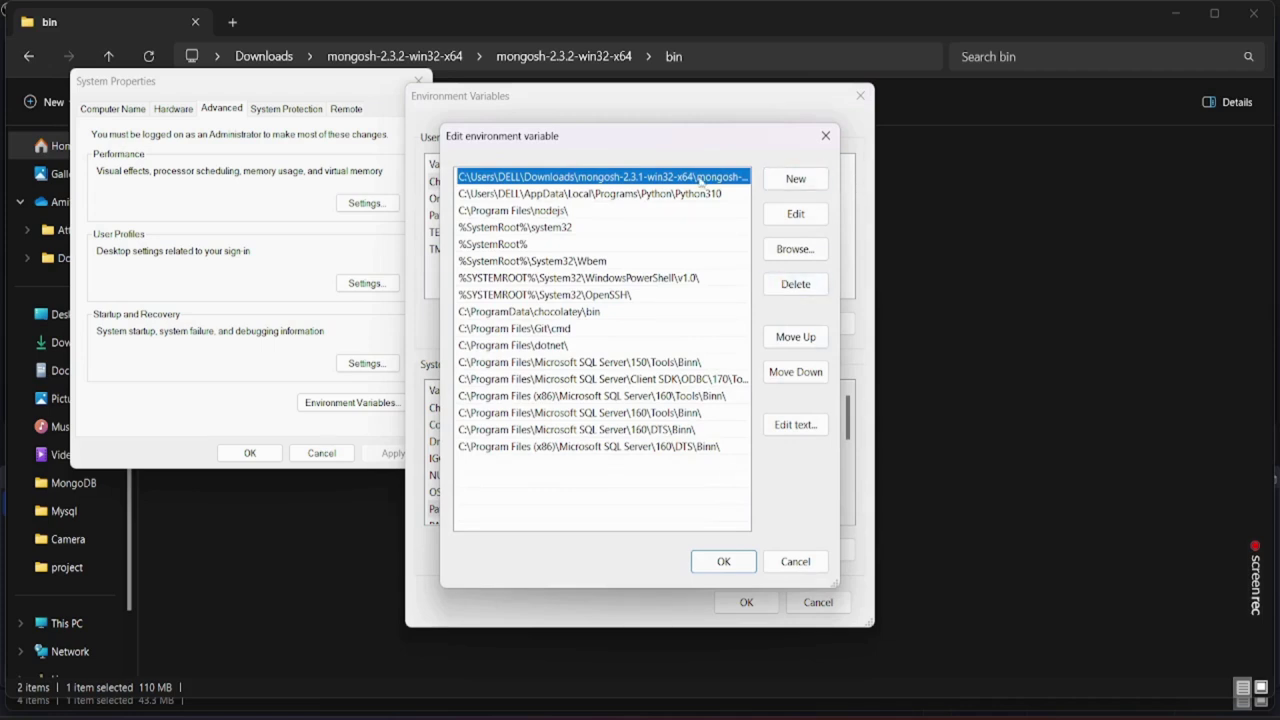
- Add the pasted mongosh 2.3.2 bin path and delete the old mongosh 2.3.1 entry
left_click(806, 185)
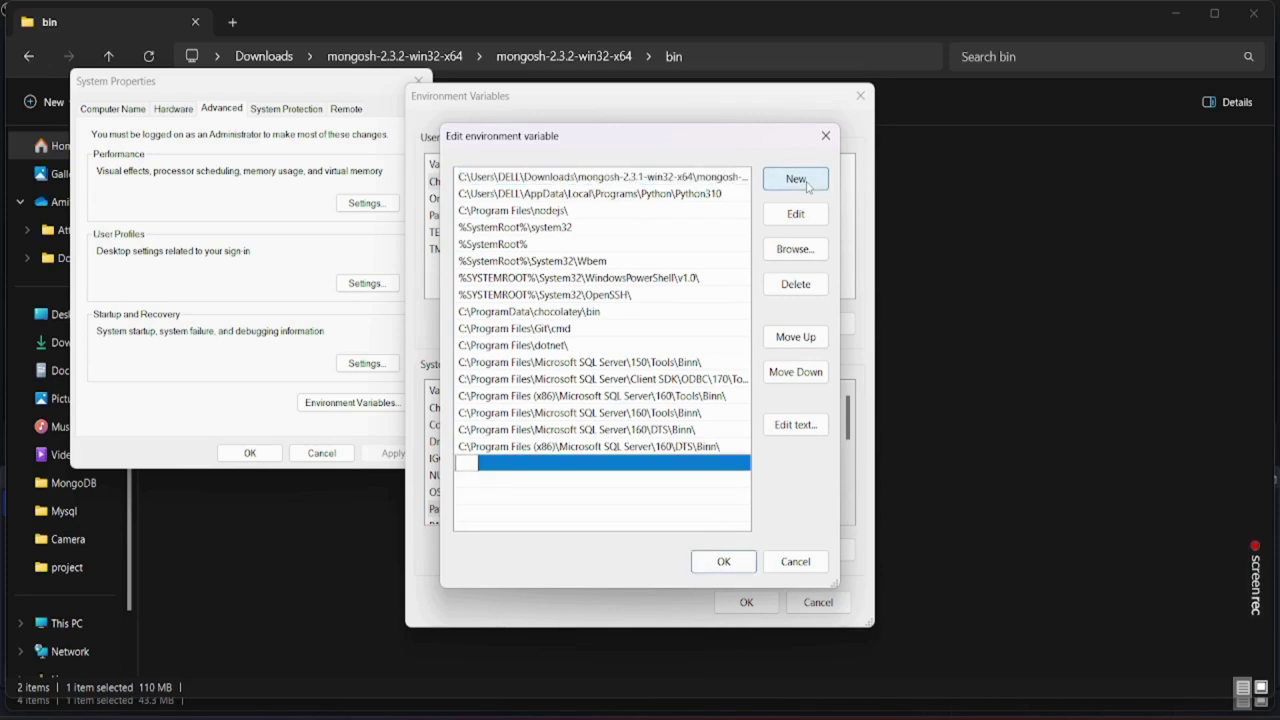
key("ctrl+v")
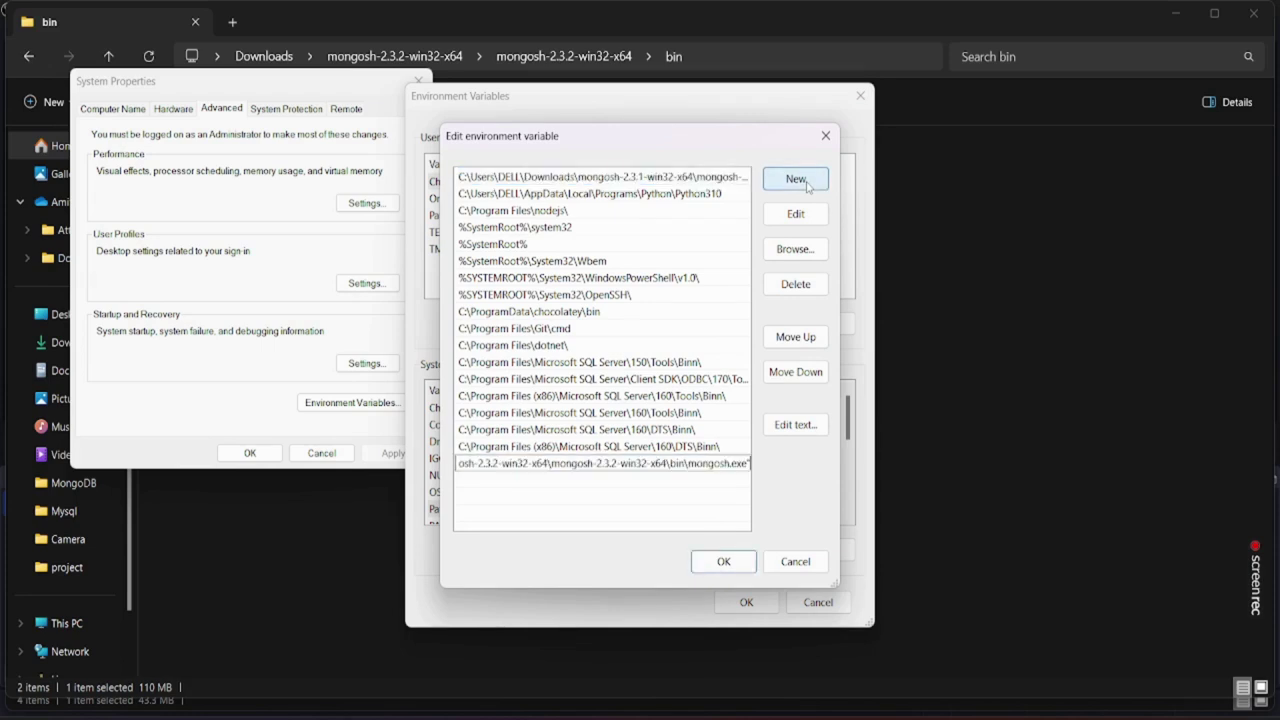
left_click(645, 178)
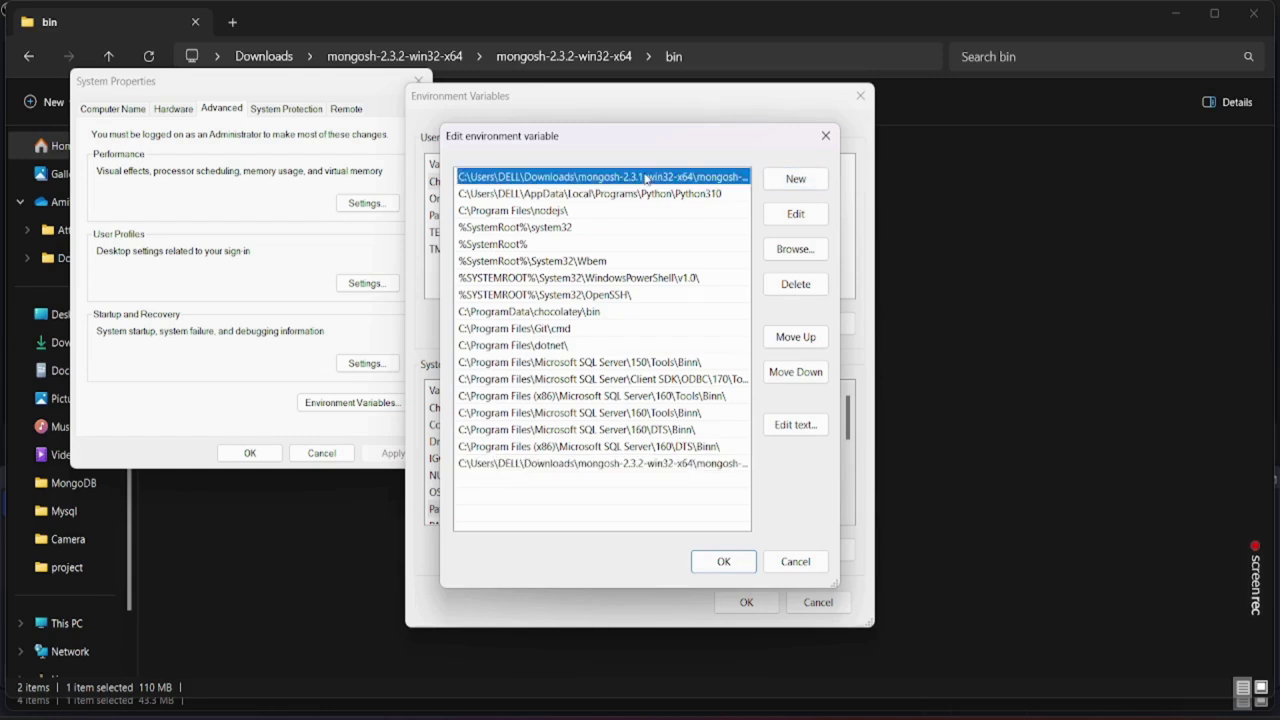
left_click(796, 284)
- Move the mongosh 2.3.2 bin entry to the top of Path and confirm the changes
left_click(722, 450)
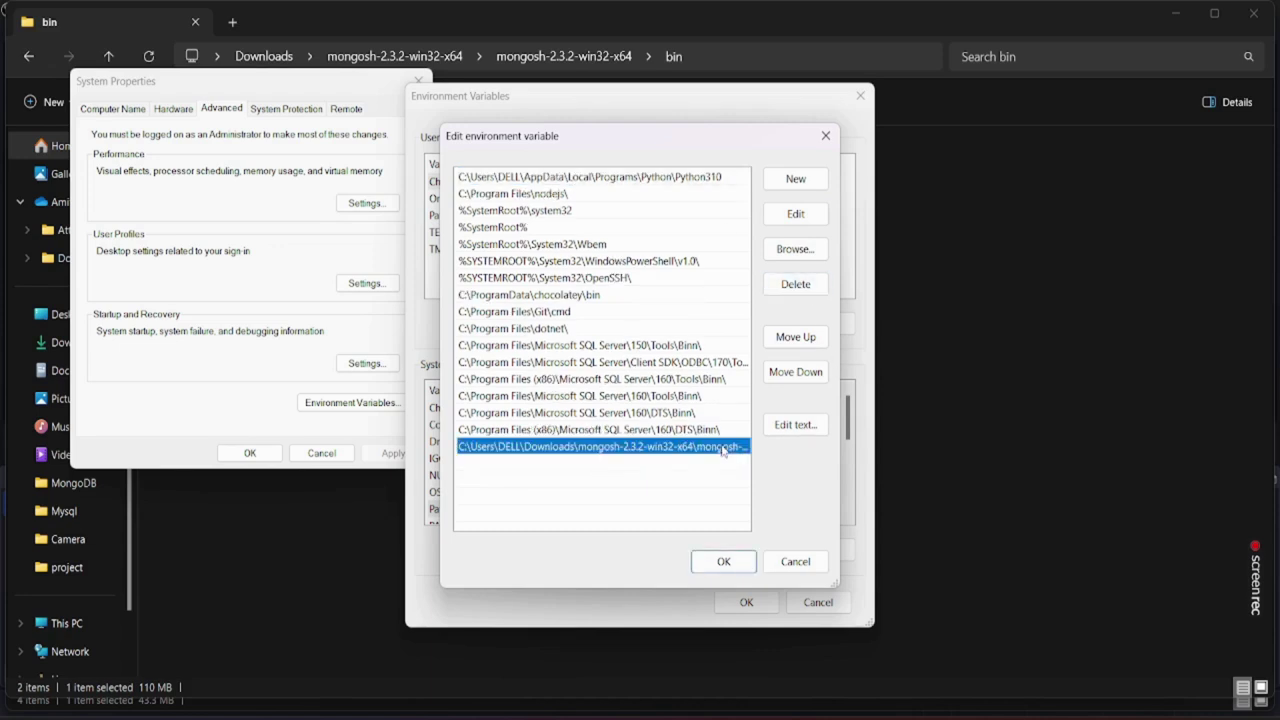
left_click(795, 338)
left_click(795, 338)
left_click(795, 338)
left_click(795, 338)
double_click(795, 337)
double_click(795, 337)
double_click(795, 337)
left_click(795, 337)
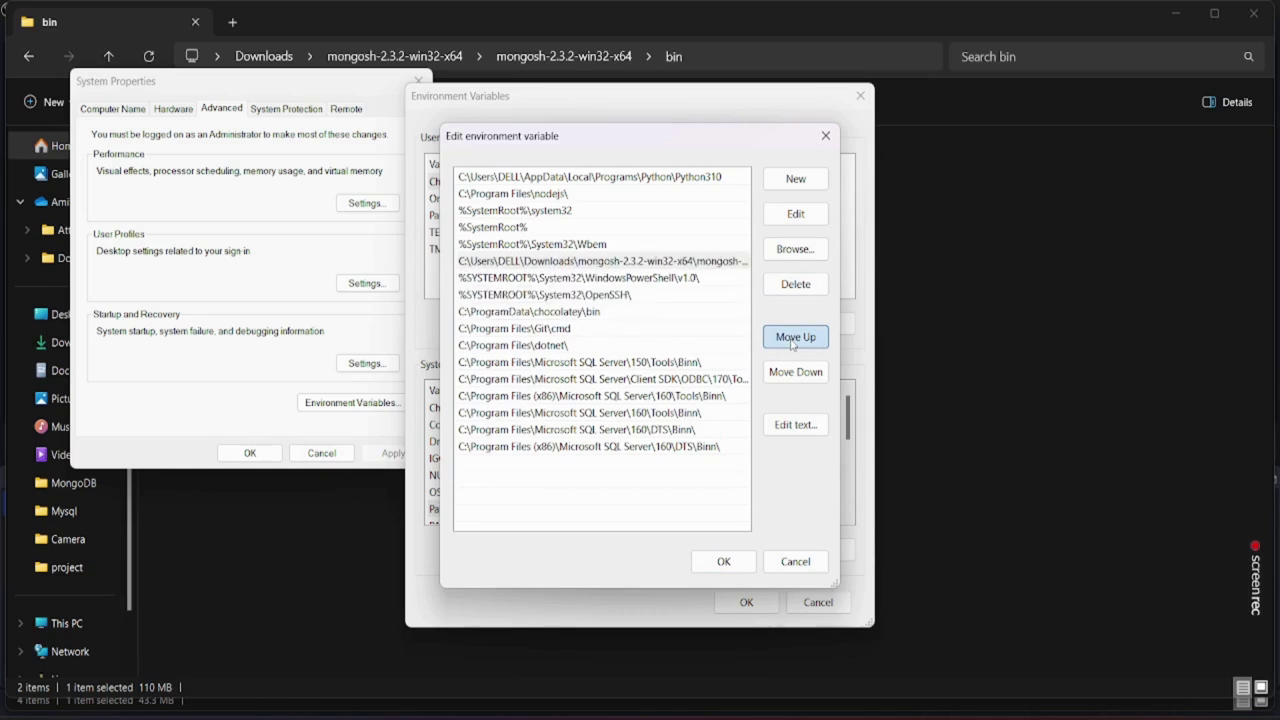
double_click(795, 337)
double_click(795, 337)
left_click(795, 337)
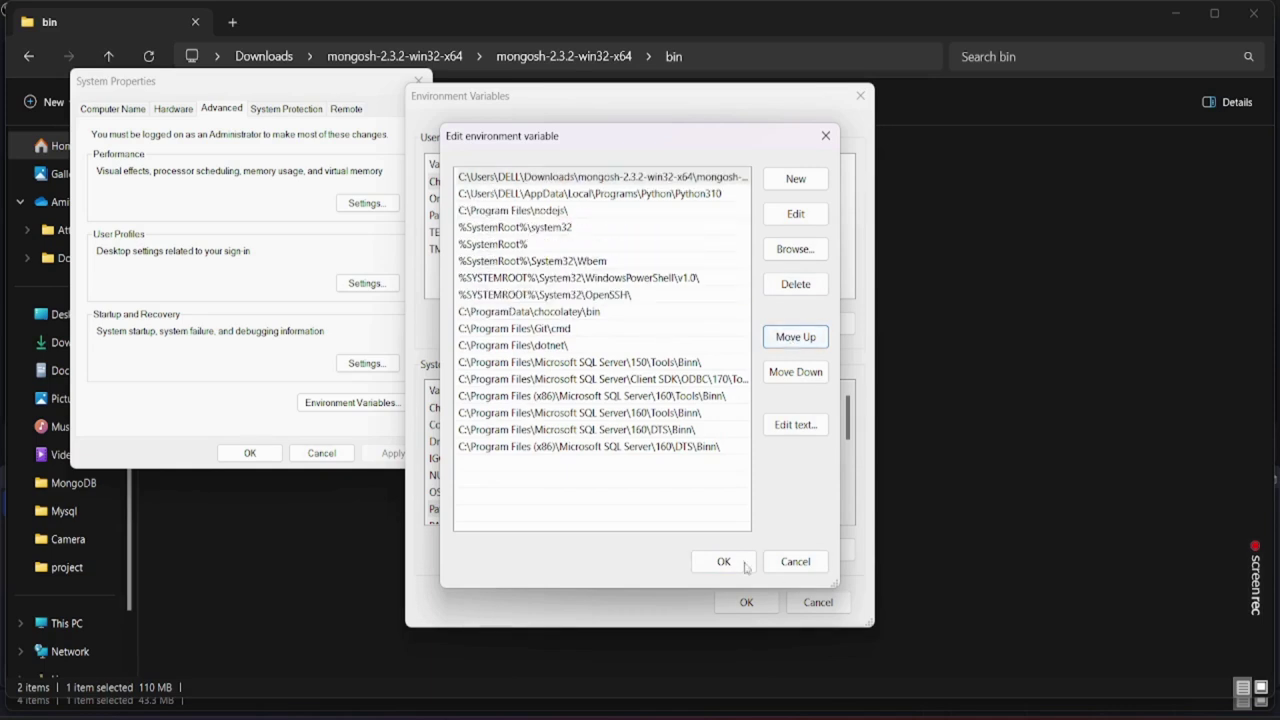
left_click(743, 565)
left_click(746, 602)
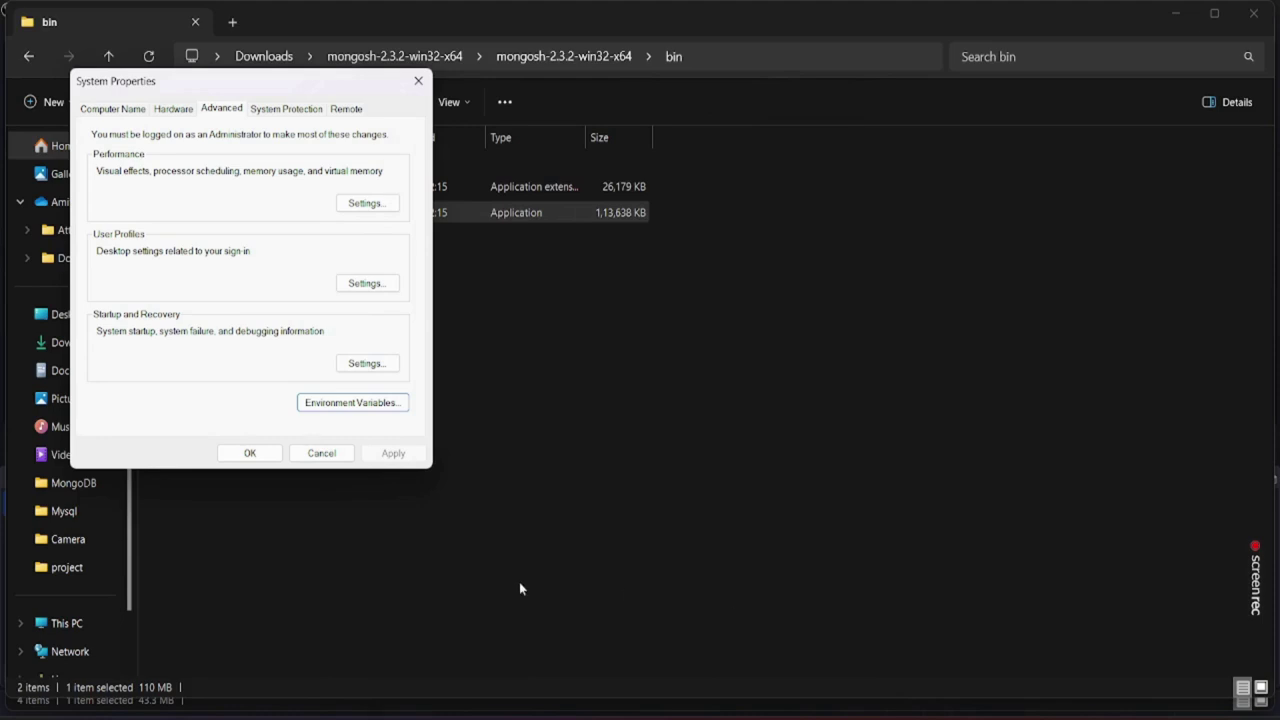
- Close System Properties and launch mongosh.exe from the bin folder, allowing it past SmartScreen with Run anyway
left_click(250, 453)
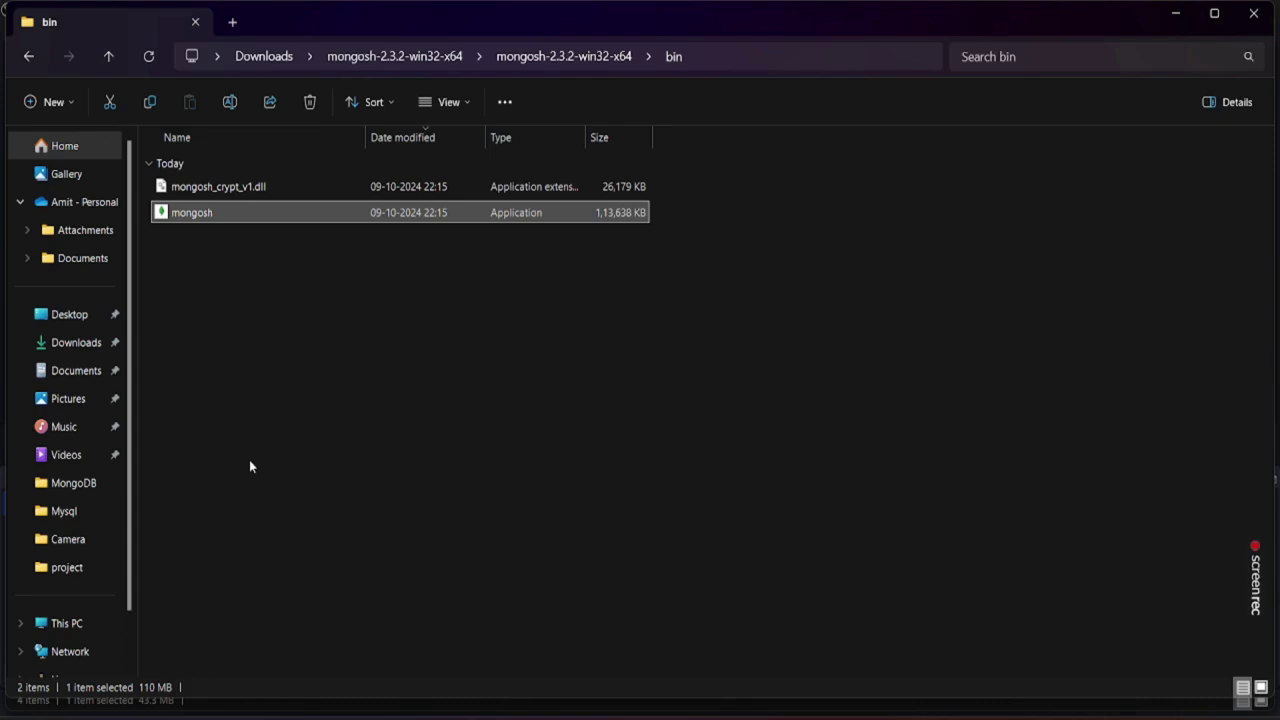
double_click(270, 213)
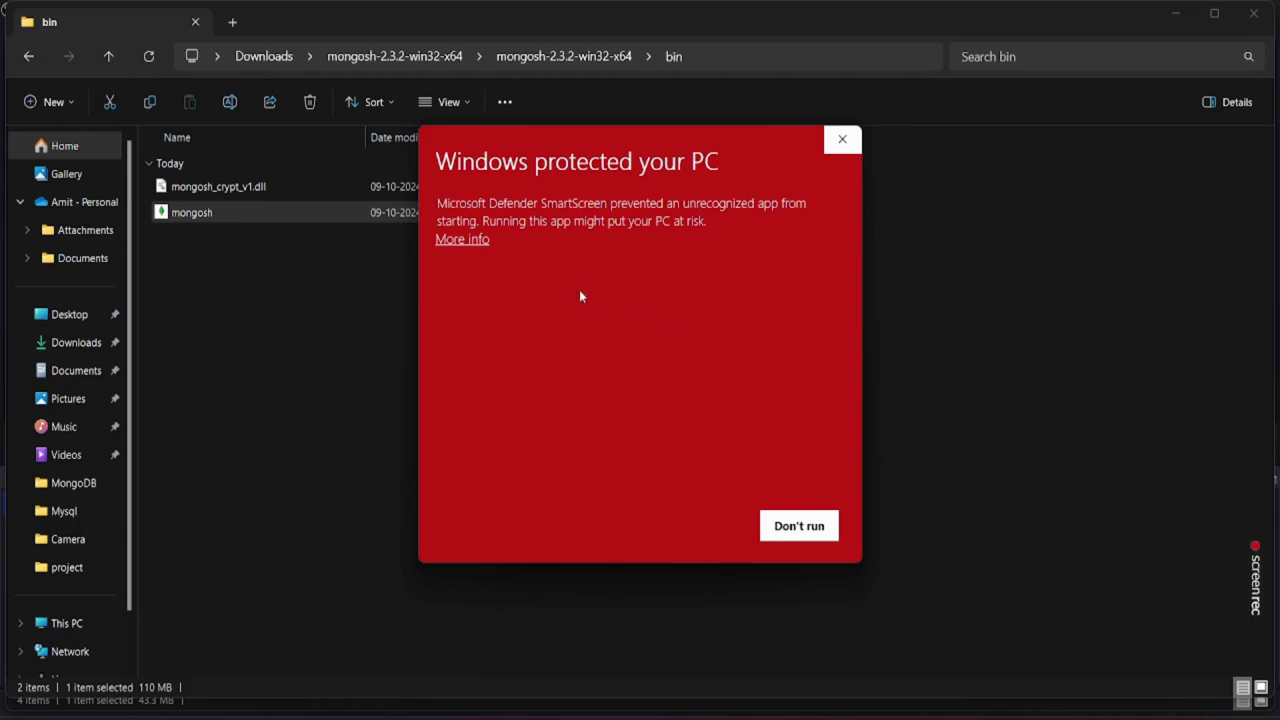
left_click(483, 243)
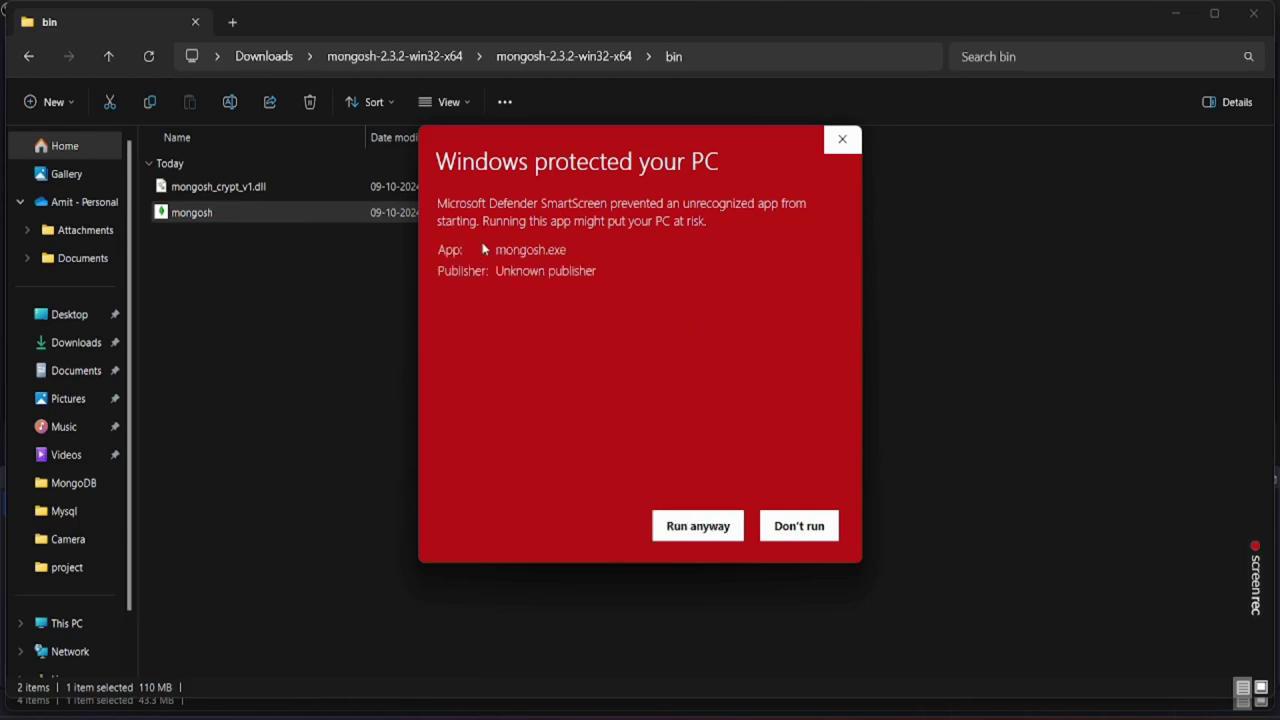
left_click(684, 541)
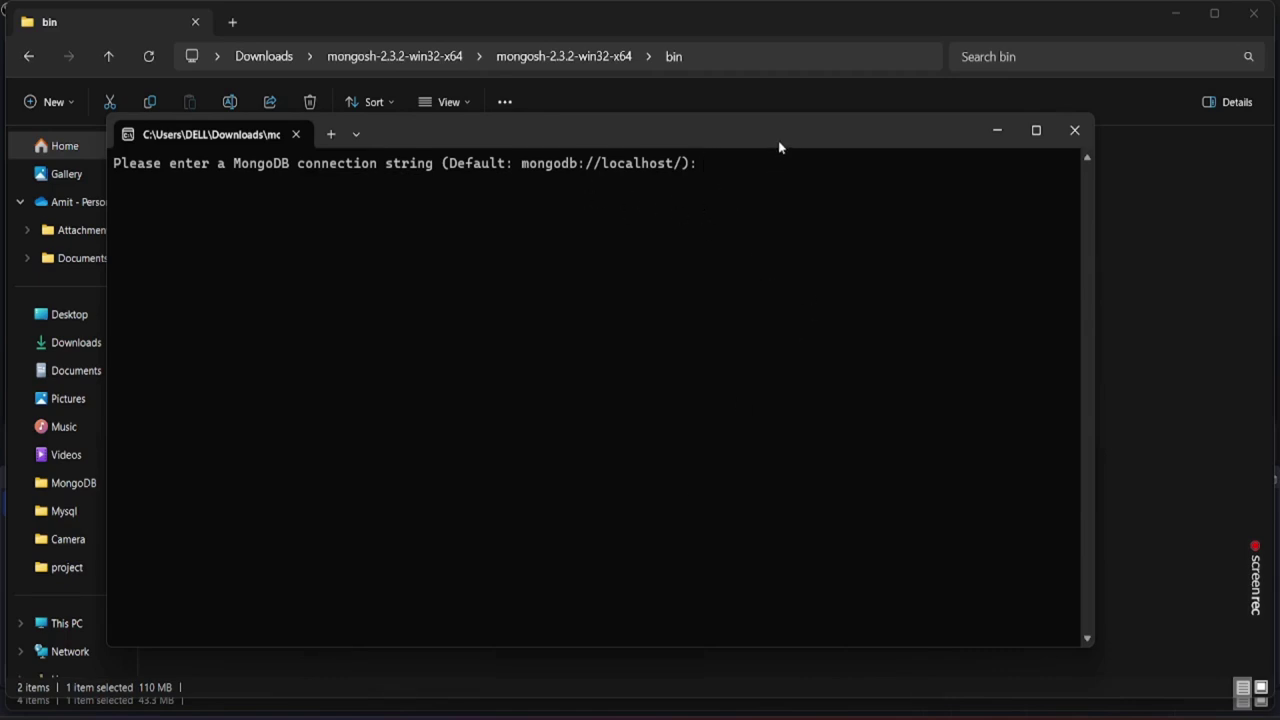
- Answer mongosh's connection-string prompt to connect to the local MongoDB 8.0.0 server at 127.0.0.1:27017
left_click_drag(777, 143, 691, 131)
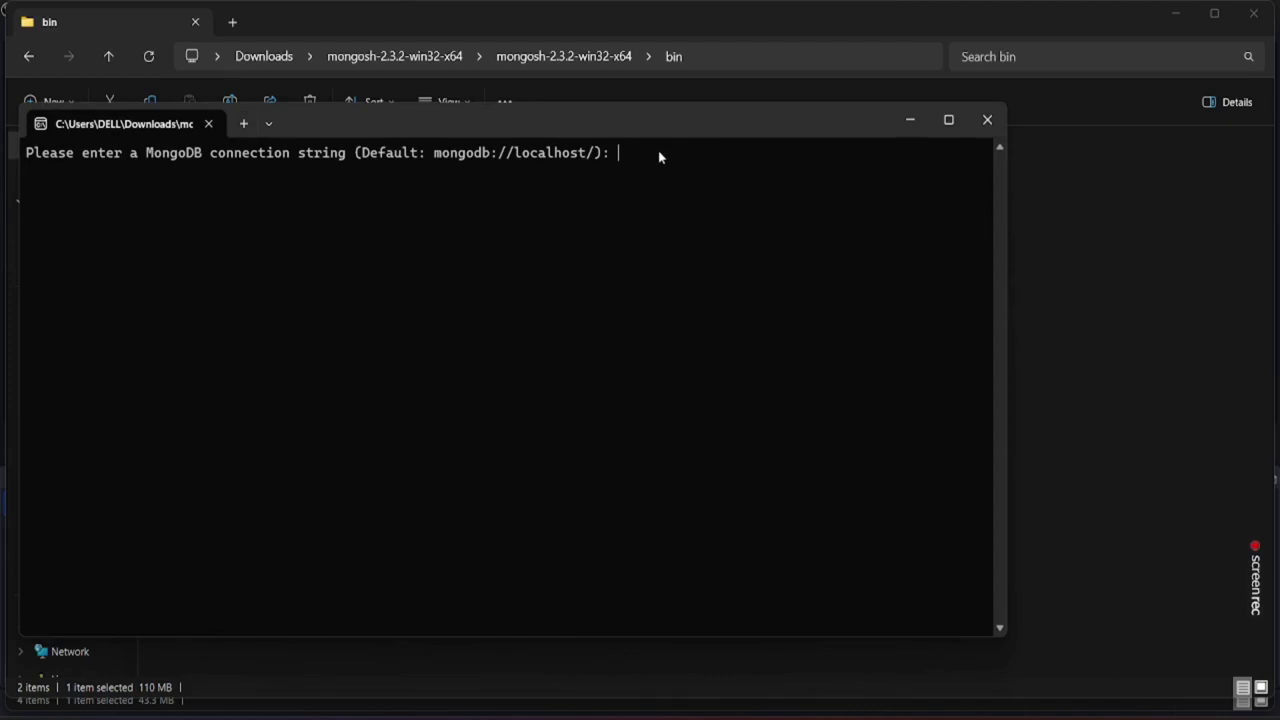
type("mongosh")
key("Return")
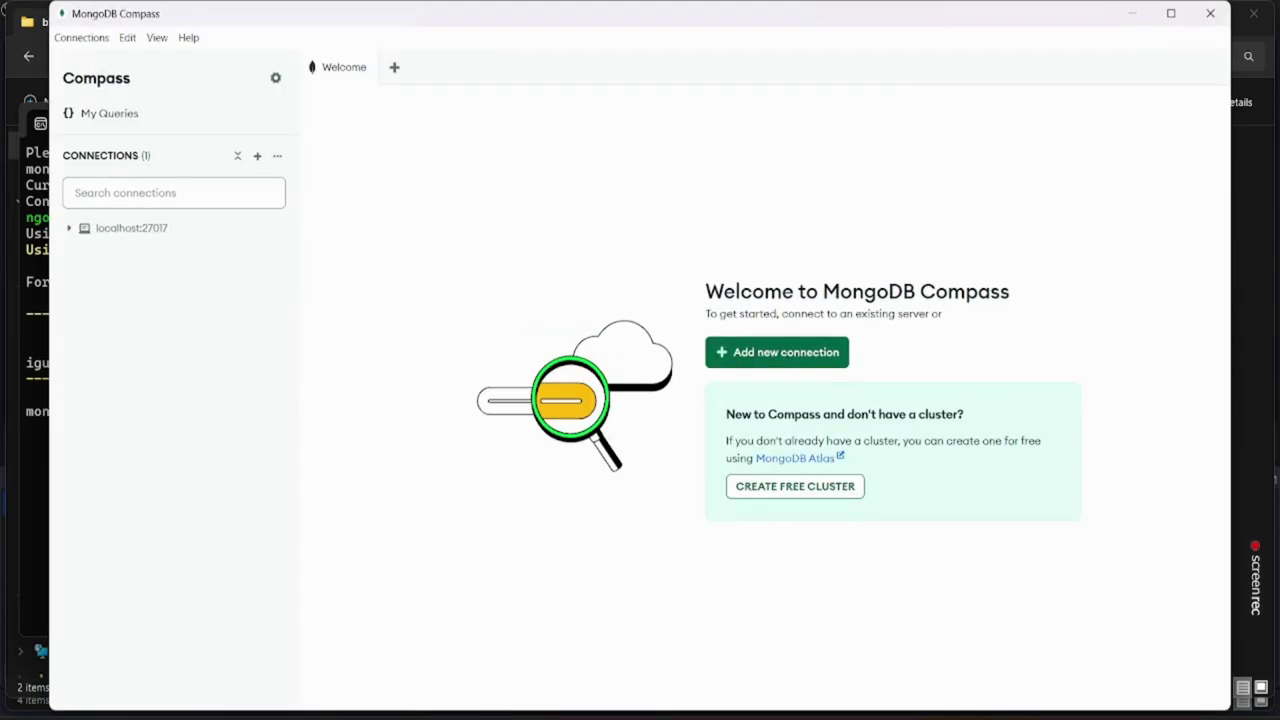
- Connect Compass to localhost:27017 via a new connection, then remove the duplicate localhost entry
double_click(179, 229)
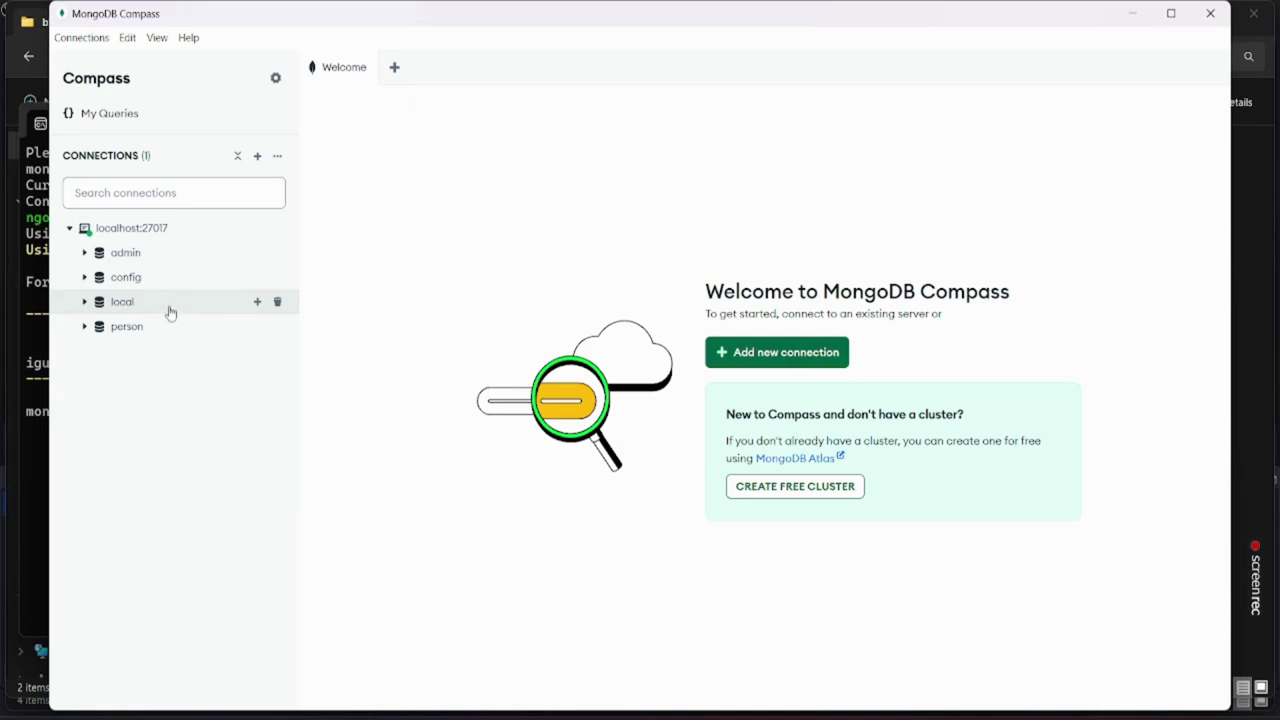
left_click(805, 364)
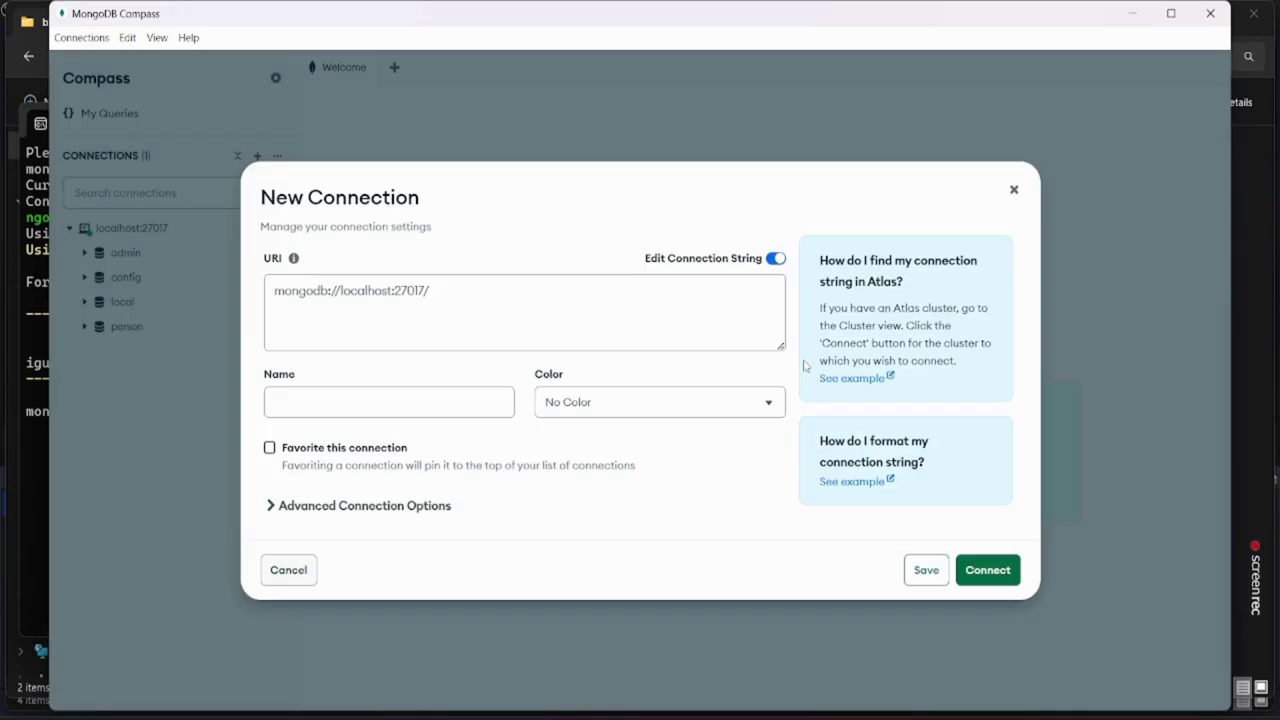
left_click(1003, 582)
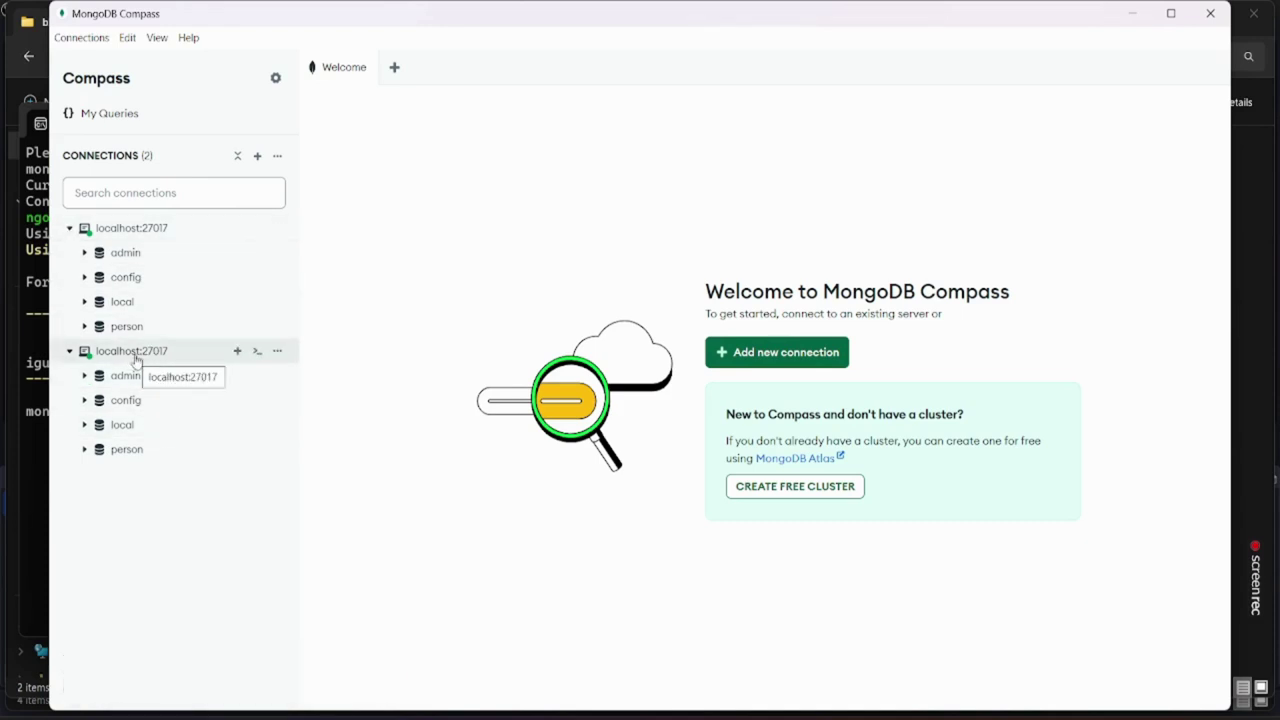
left_click(277, 352)
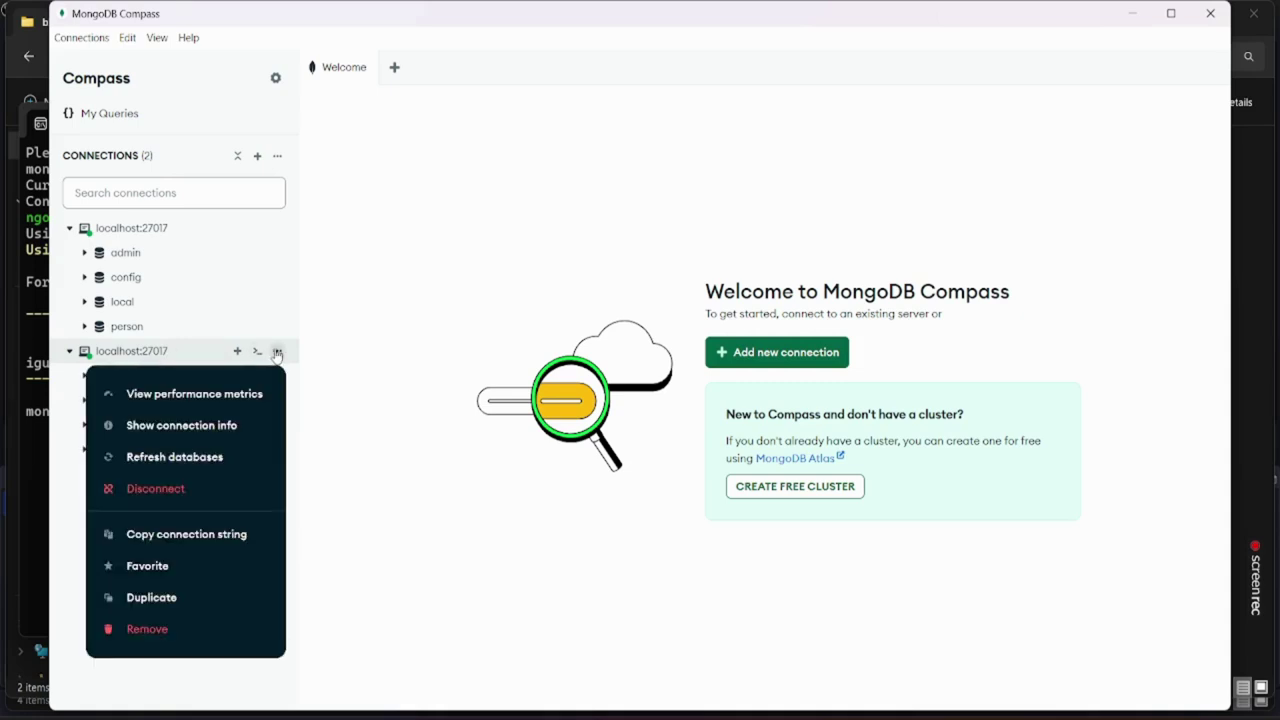
left_click(172, 631)
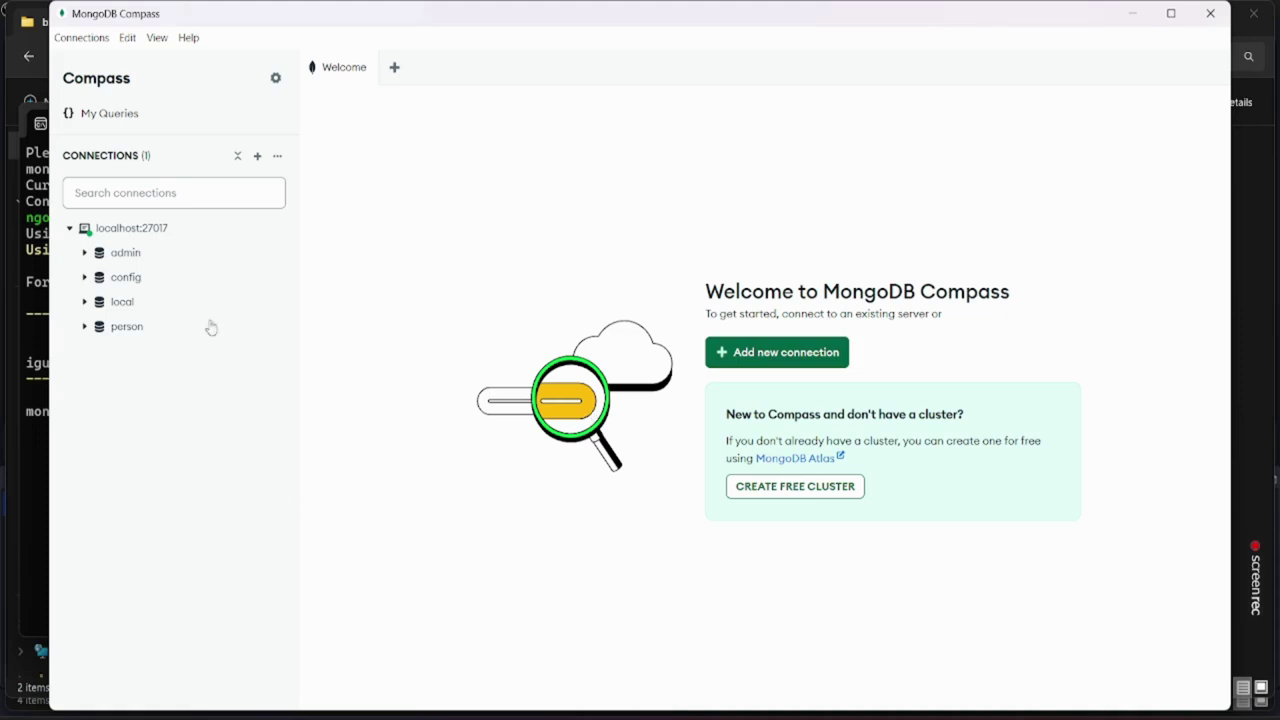
- Drop the person database, typing 'person' to confirm, leaving admin, config and local
mouse_move(109, 334)
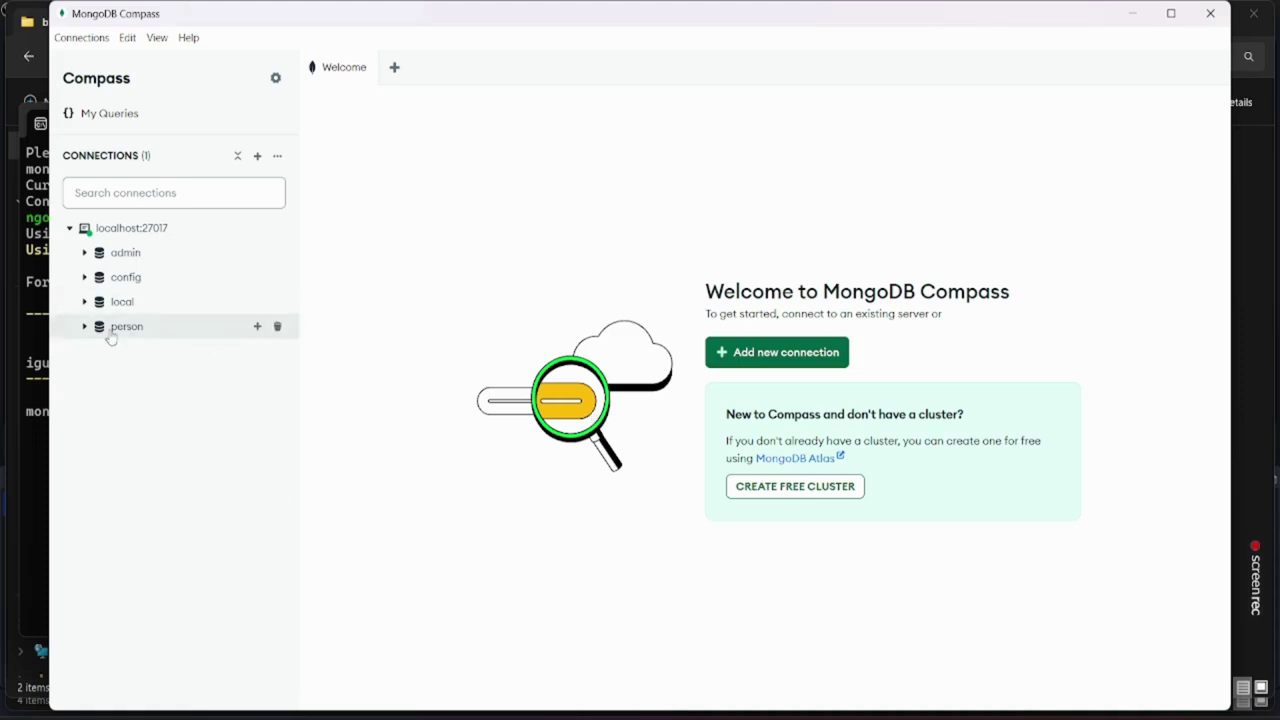
left_click(279, 328)
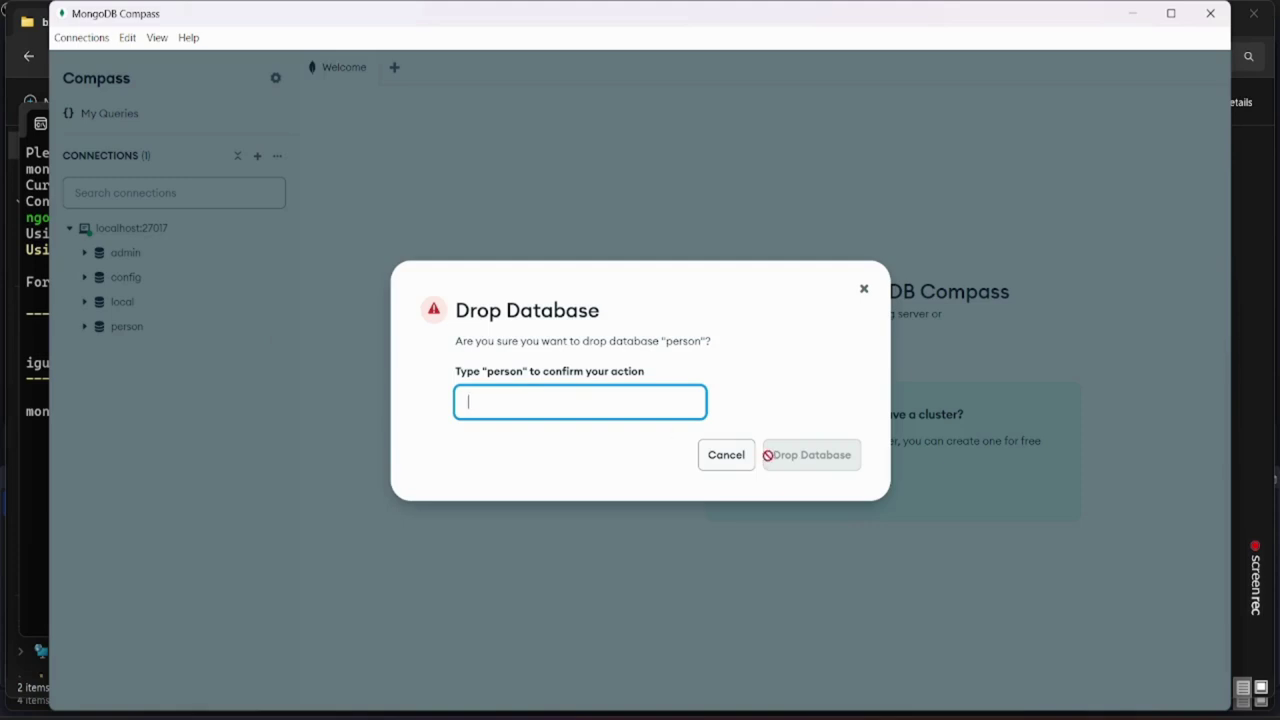
type("person")
left_click(812, 455)
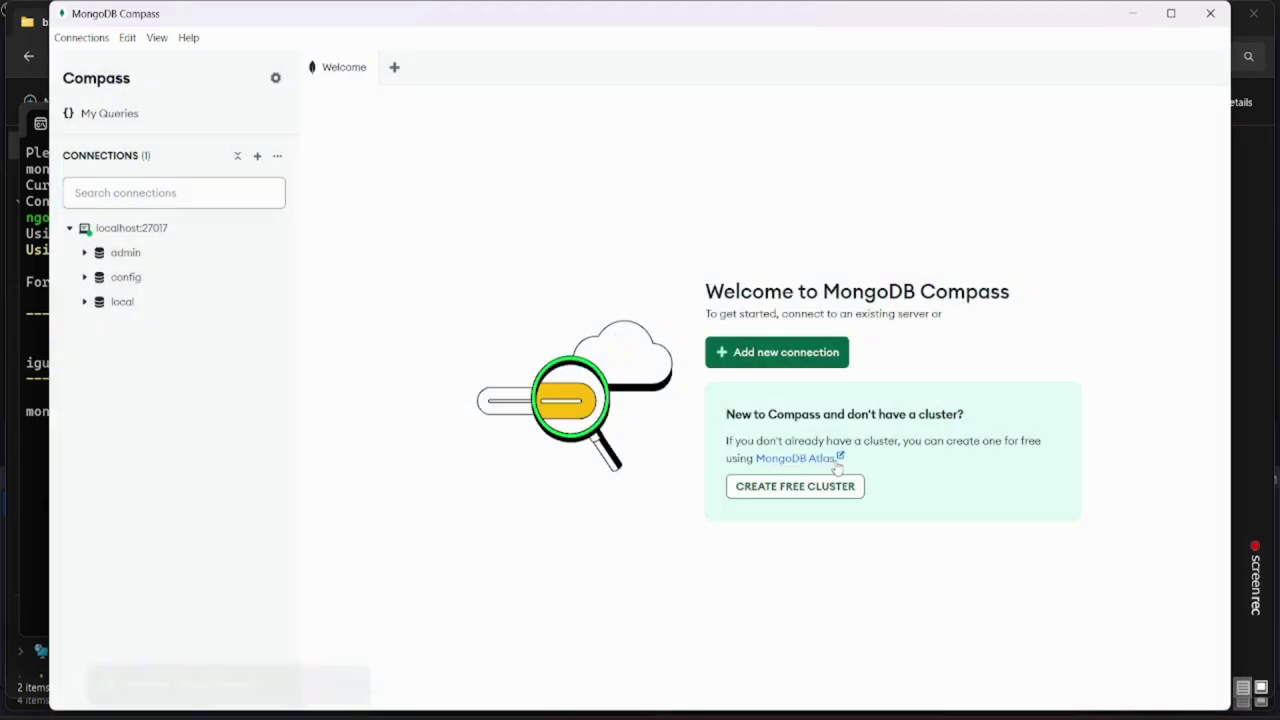